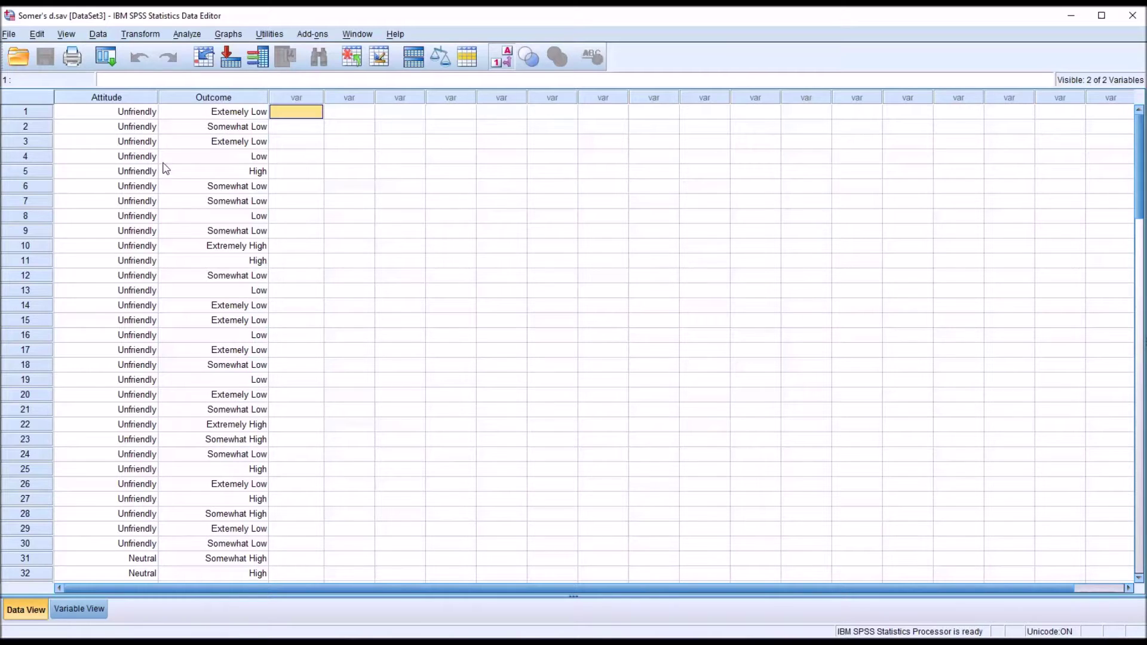
Step: Select the Attitude and Outcome columns, then view their ordinal definitions in Variable View
click(106, 98)
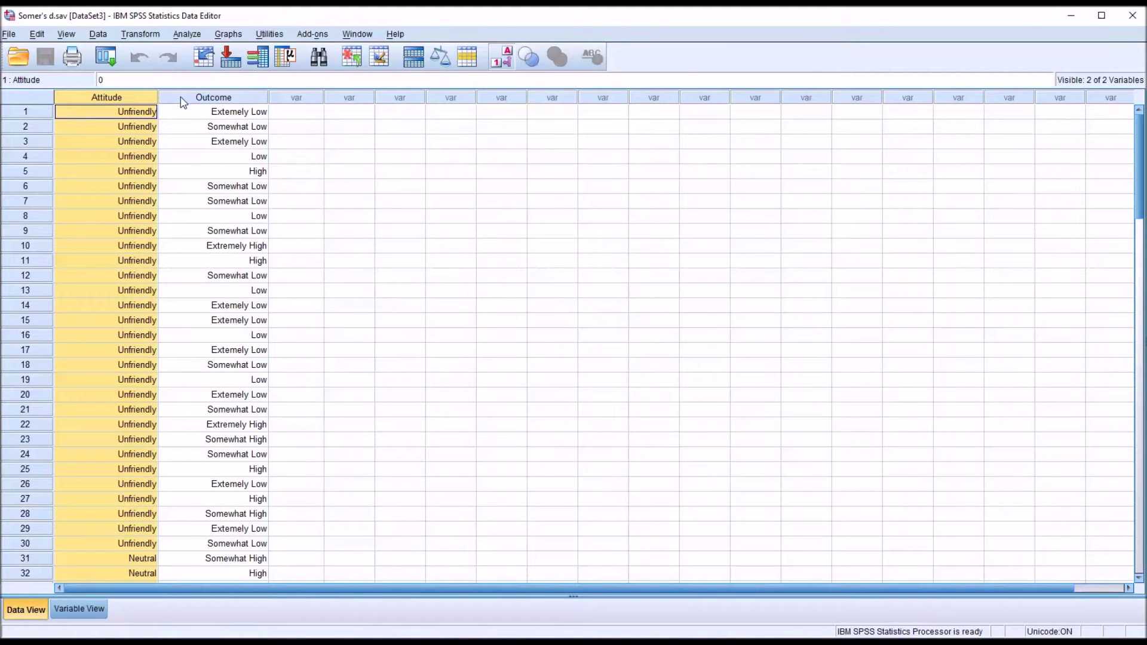
click(183, 100)
click(133, 99)
click(83, 609)
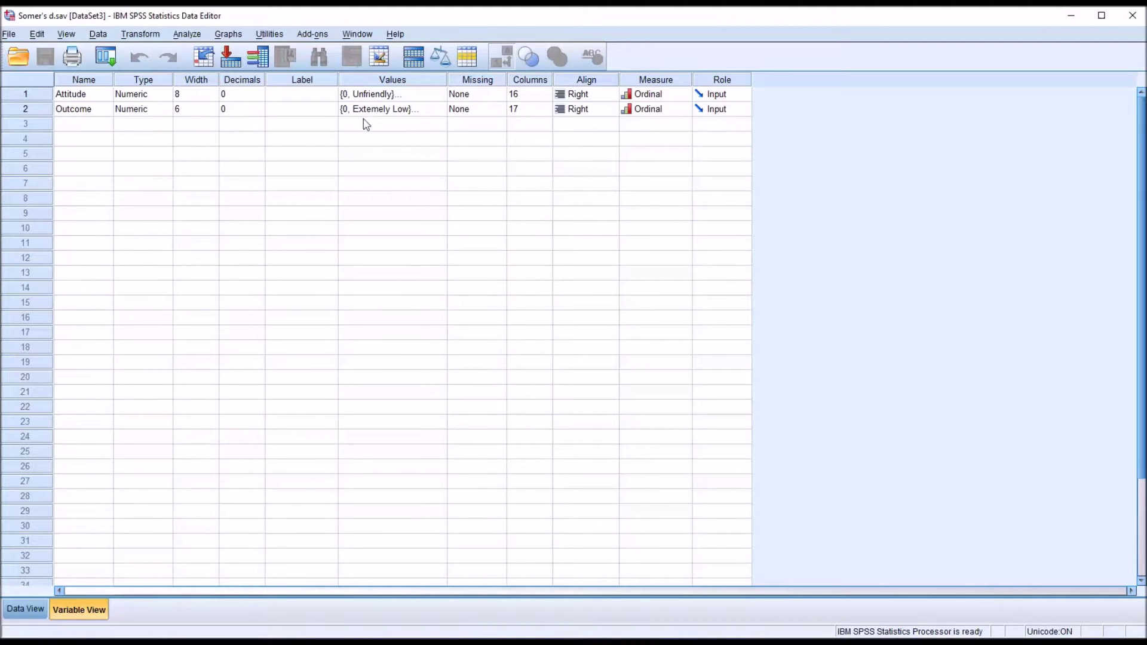
click(440, 95)
click(440, 95)
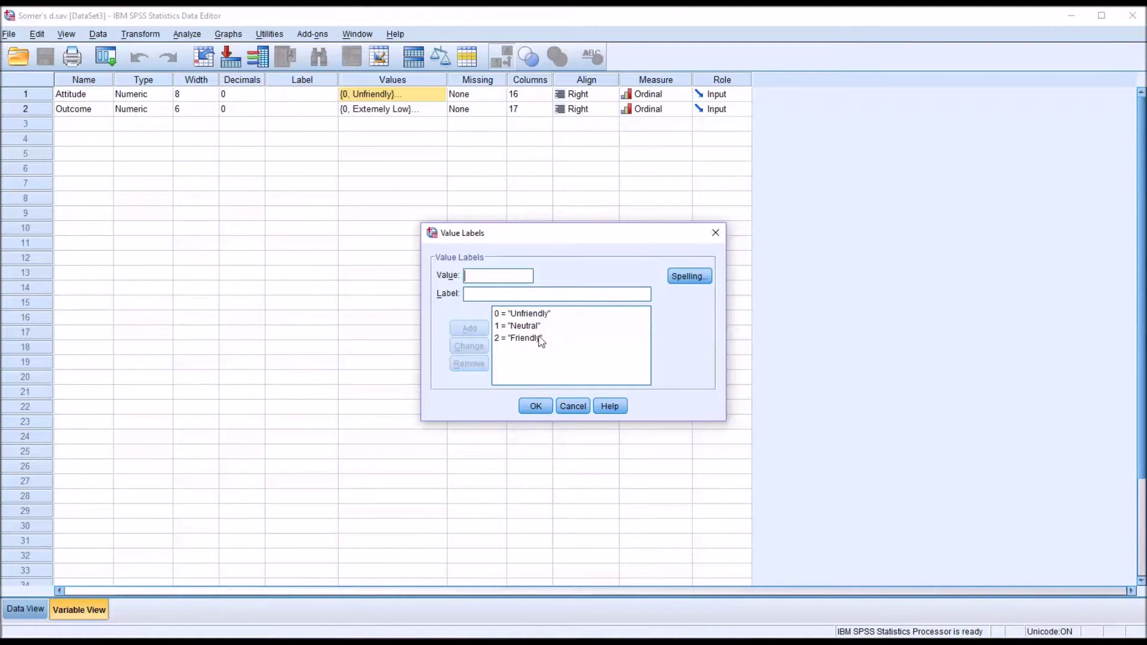
click(715, 232)
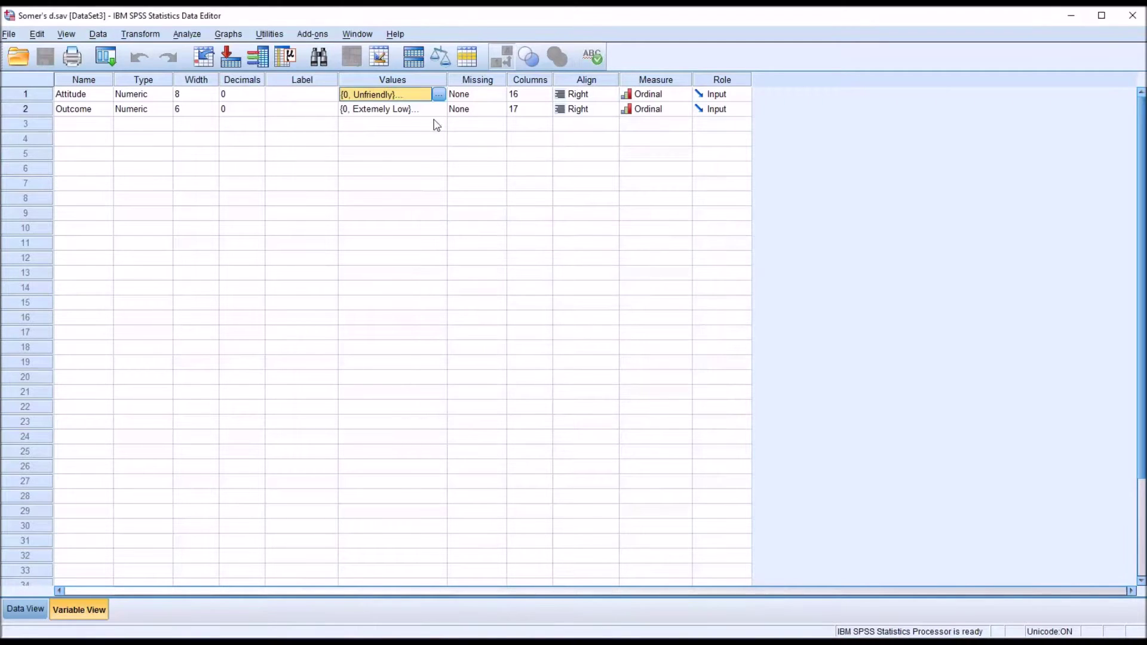
click(419, 109)
click(439, 109)
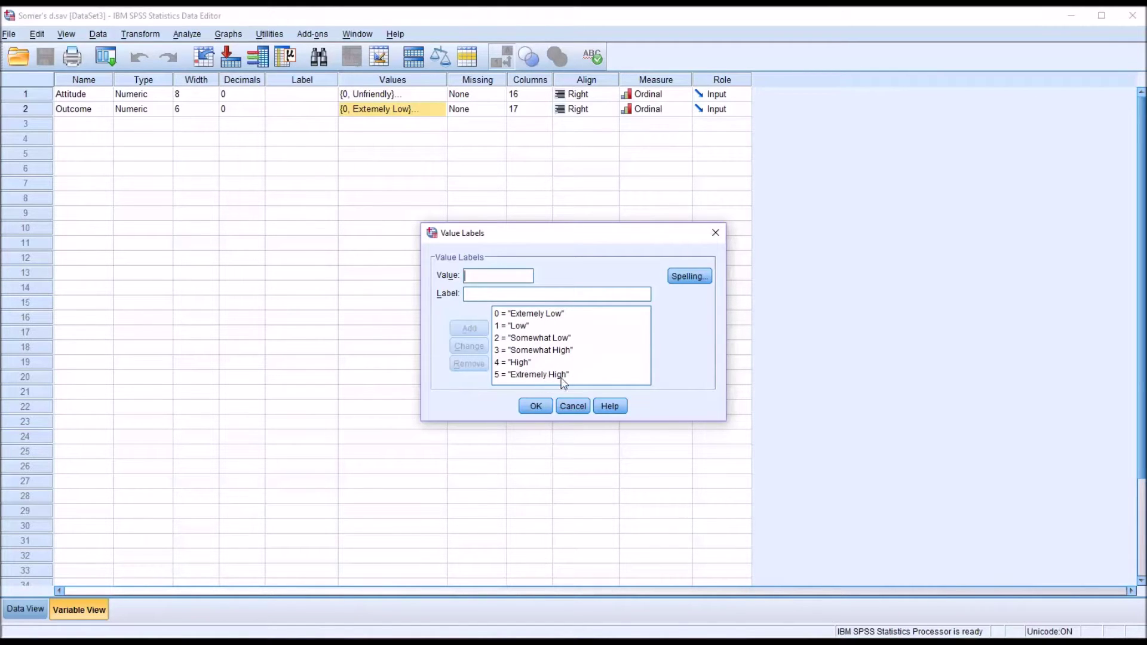
click(715, 234)
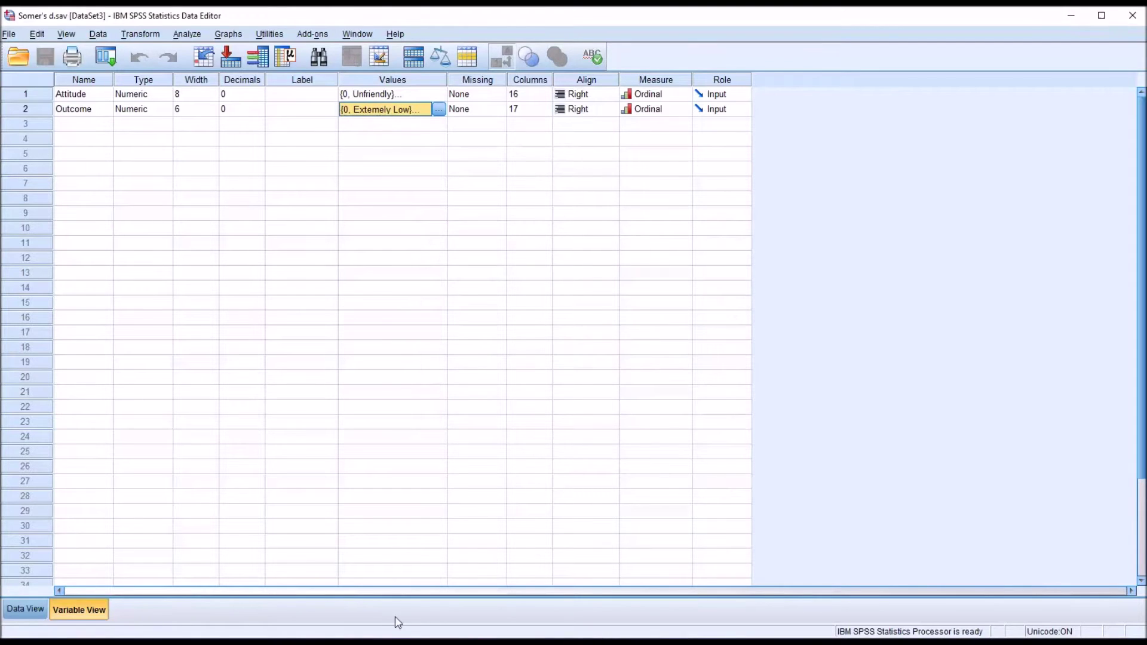
Step: Back in Data View, highlight the Attitude and Outcome columns and the first two Attitude cells
click(14, 609)
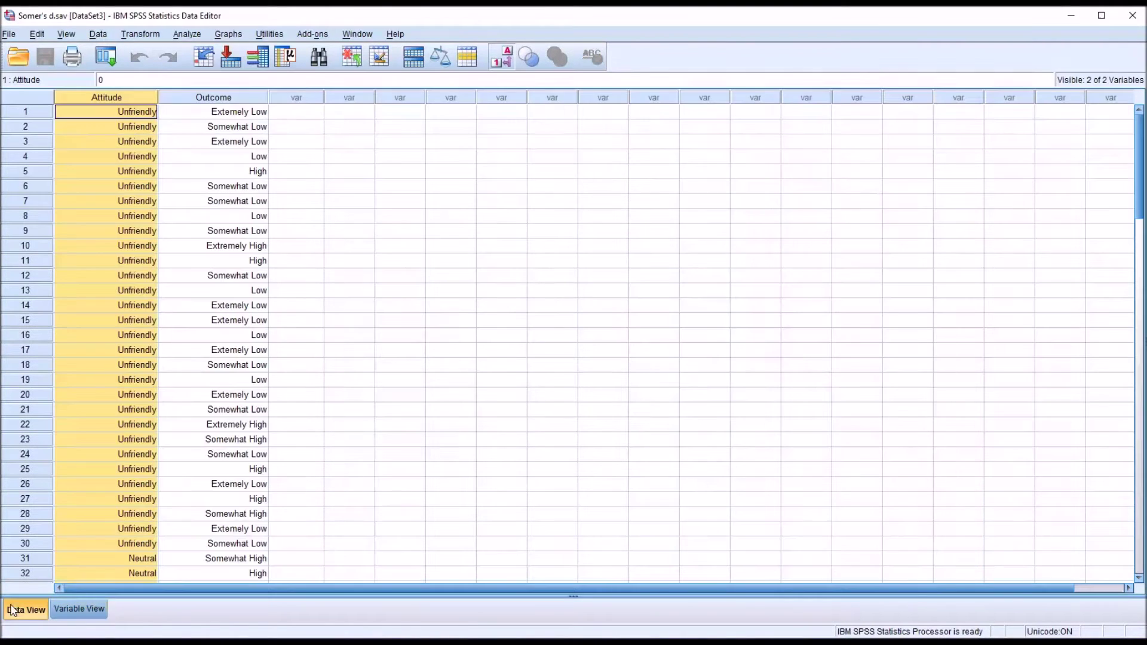
click(298, 114)
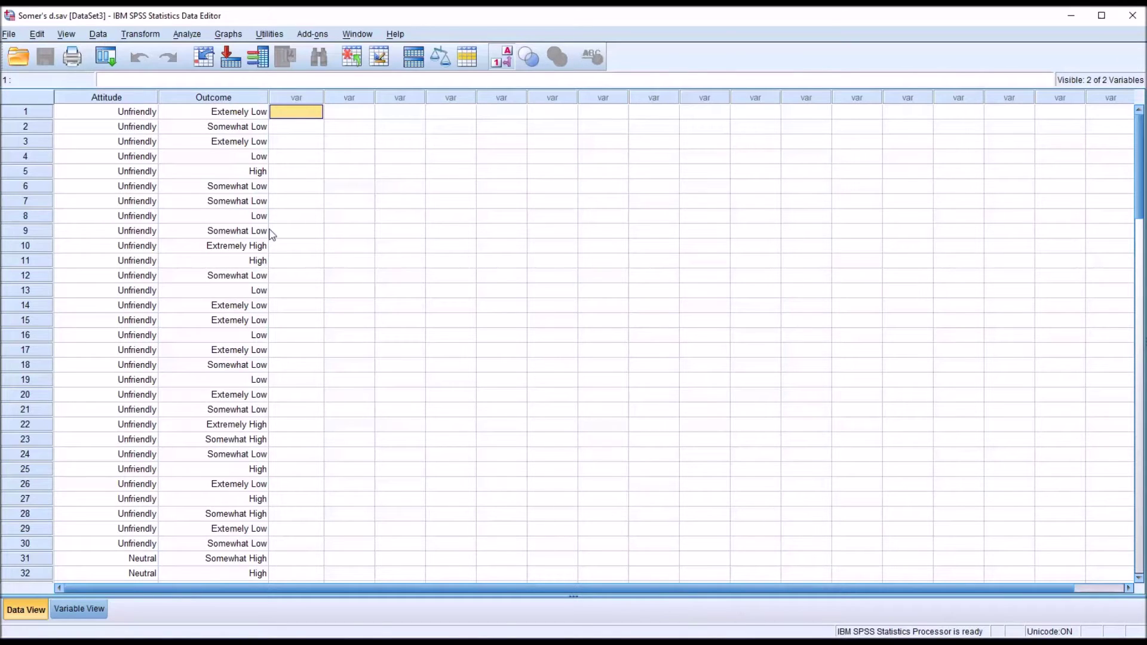
click(121, 99)
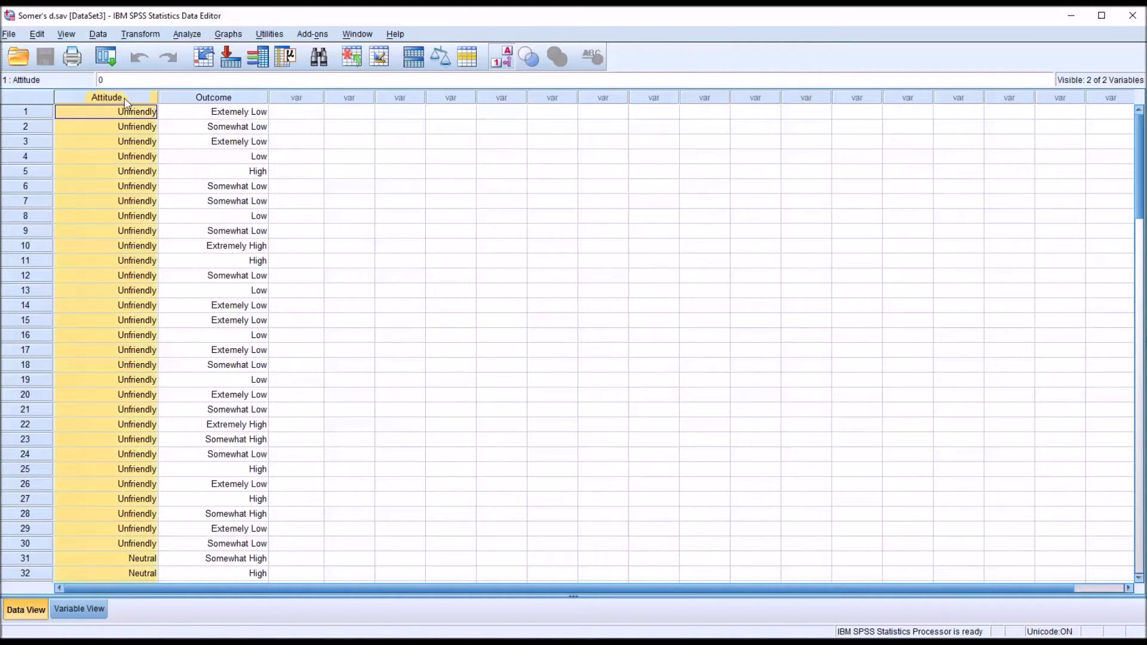
click(186, 102)
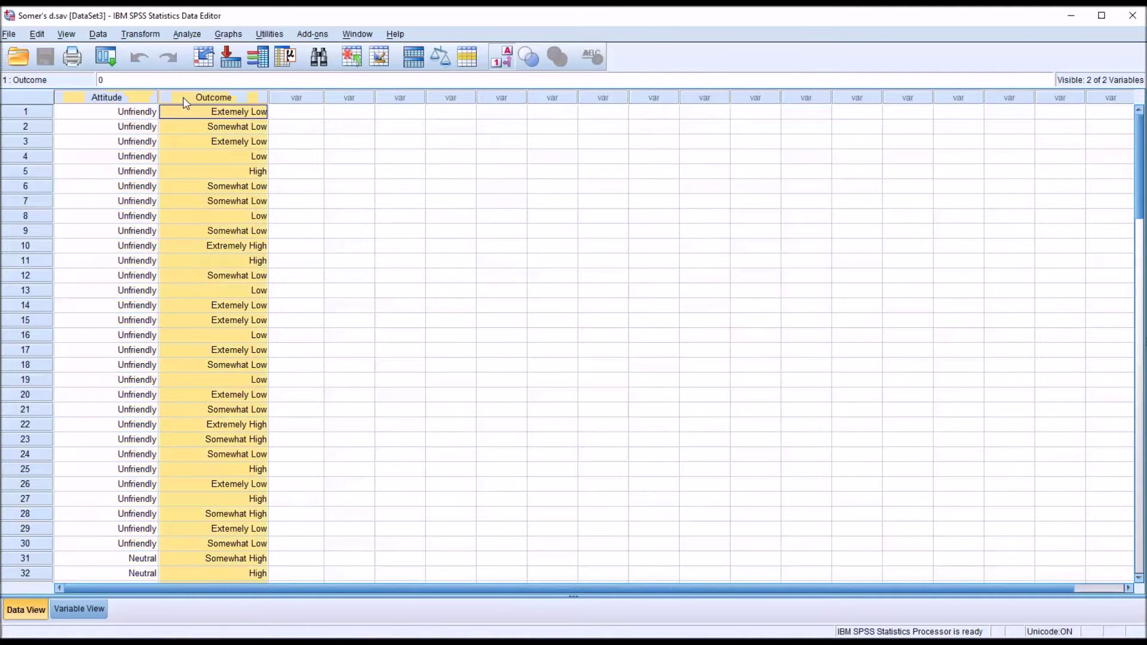
click(119, 99)
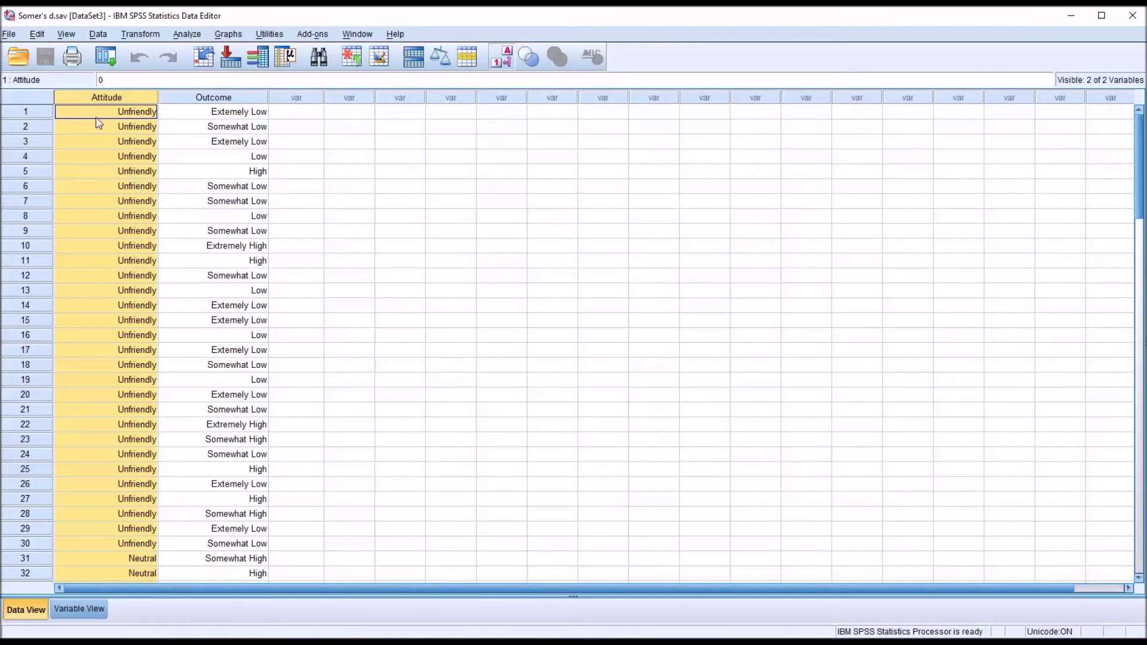
click(101, 117)
click(105, 130)
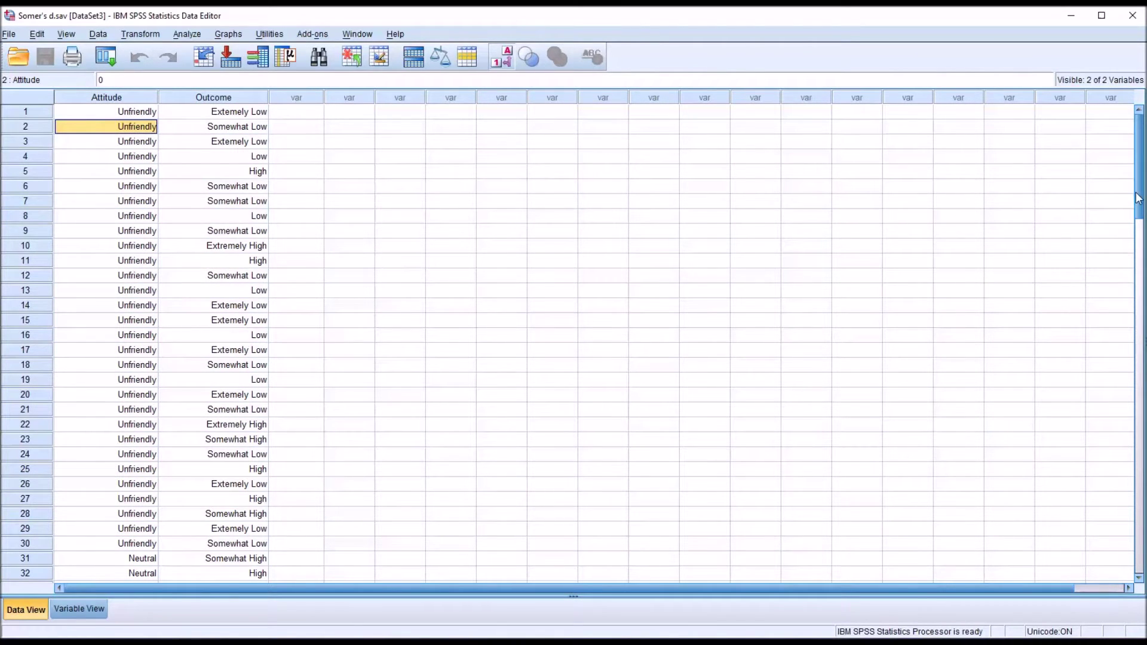
mouse_move(1139, 200)
mouse_down()
mouse_move(1144, 358)
mouse_move(1123, 196)
mouse_up()
Step: Inspect the first Attitude and Outcome values, noting the Extremely High outcome in row 10
click(104, 99)
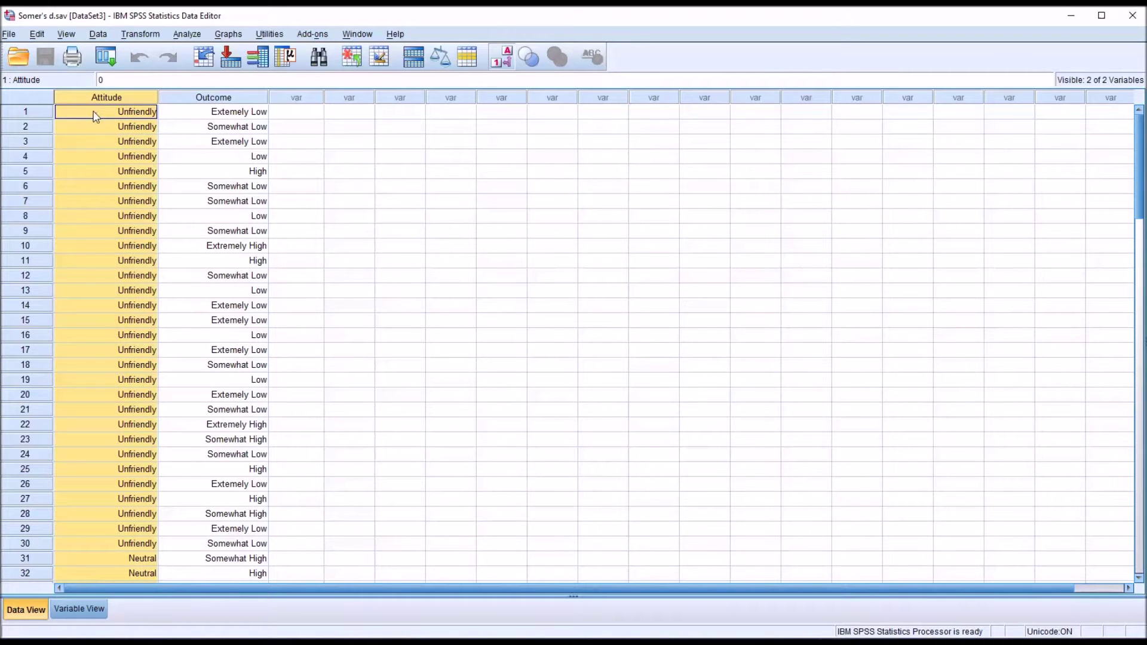
click(94, 116)
click(95, 128)
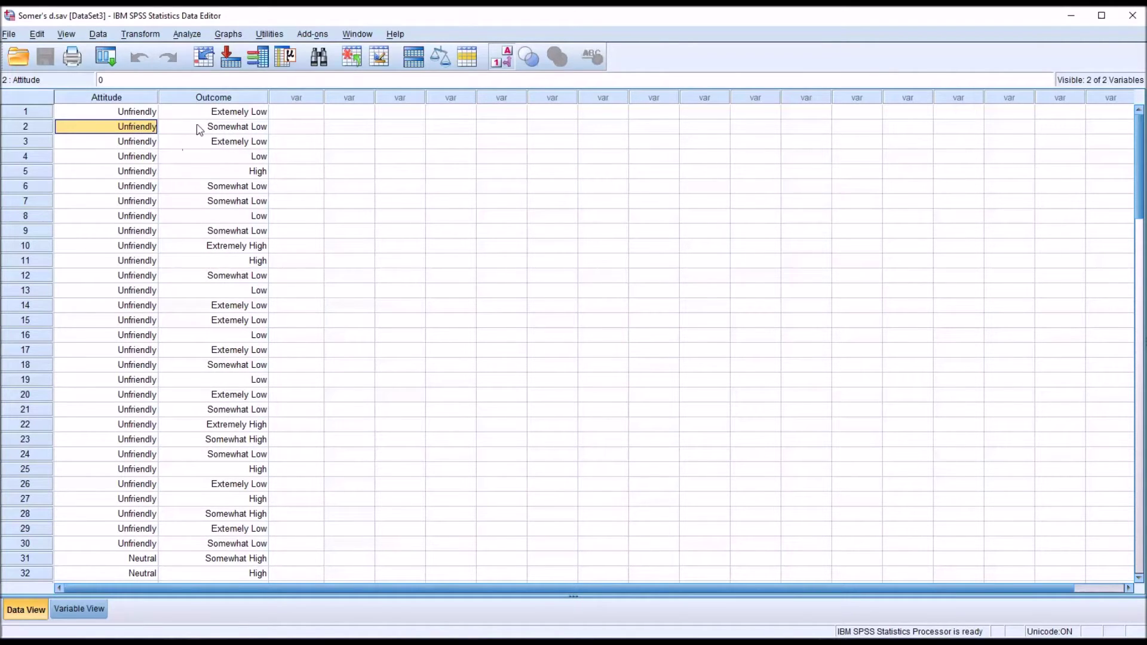
click(209, 99)
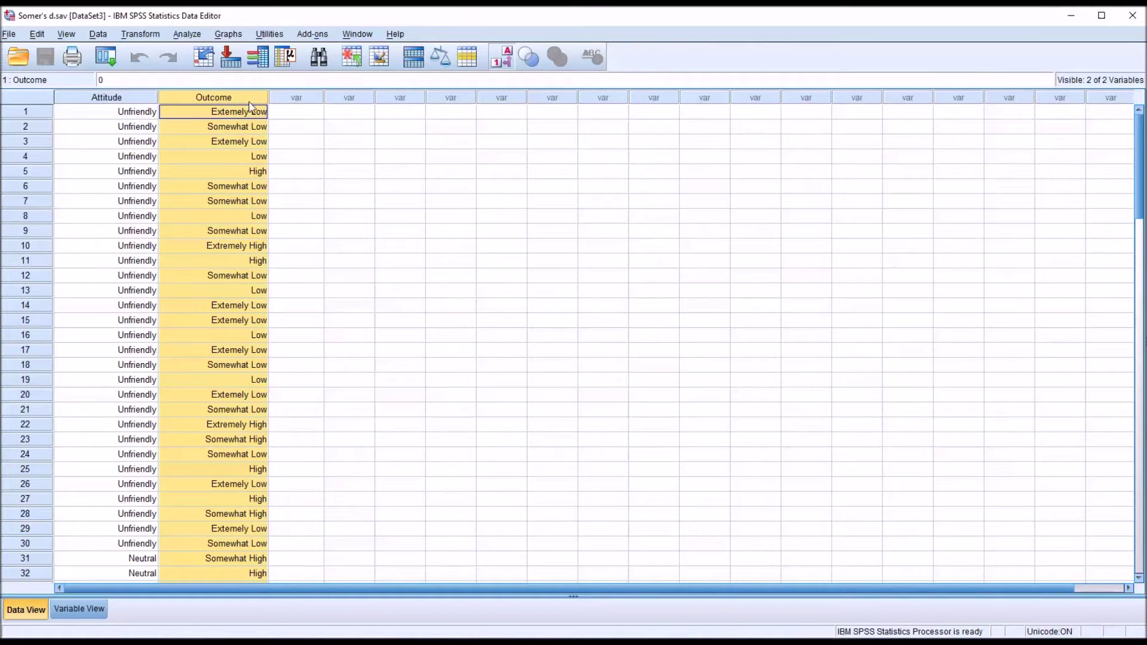
double_click(201, 113)
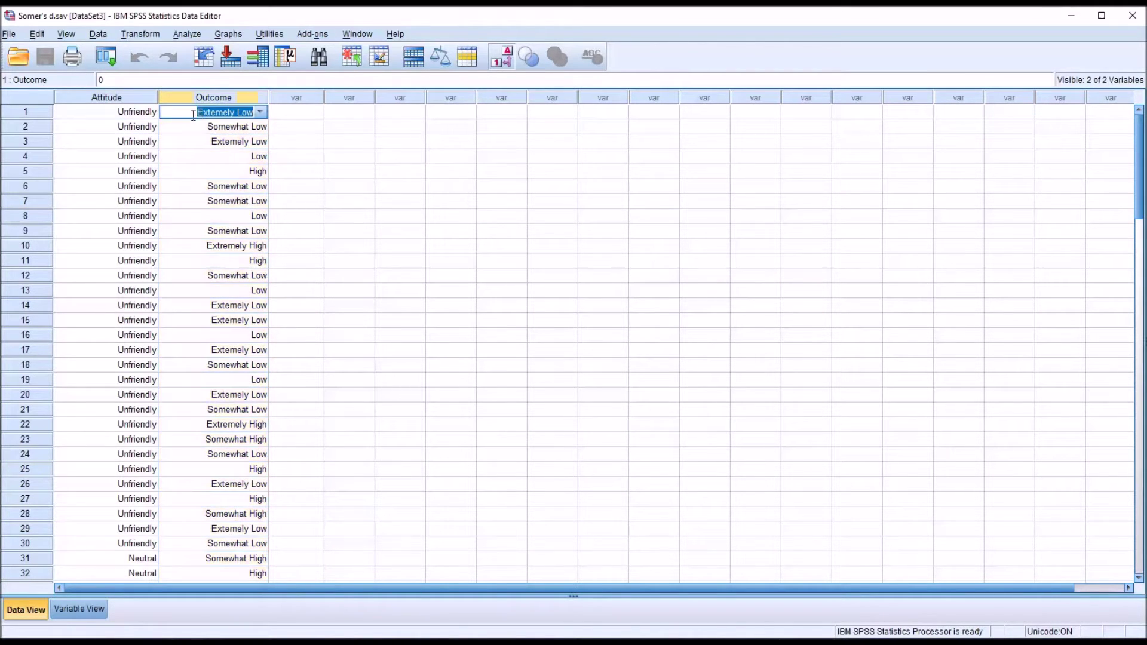
key(Escape)
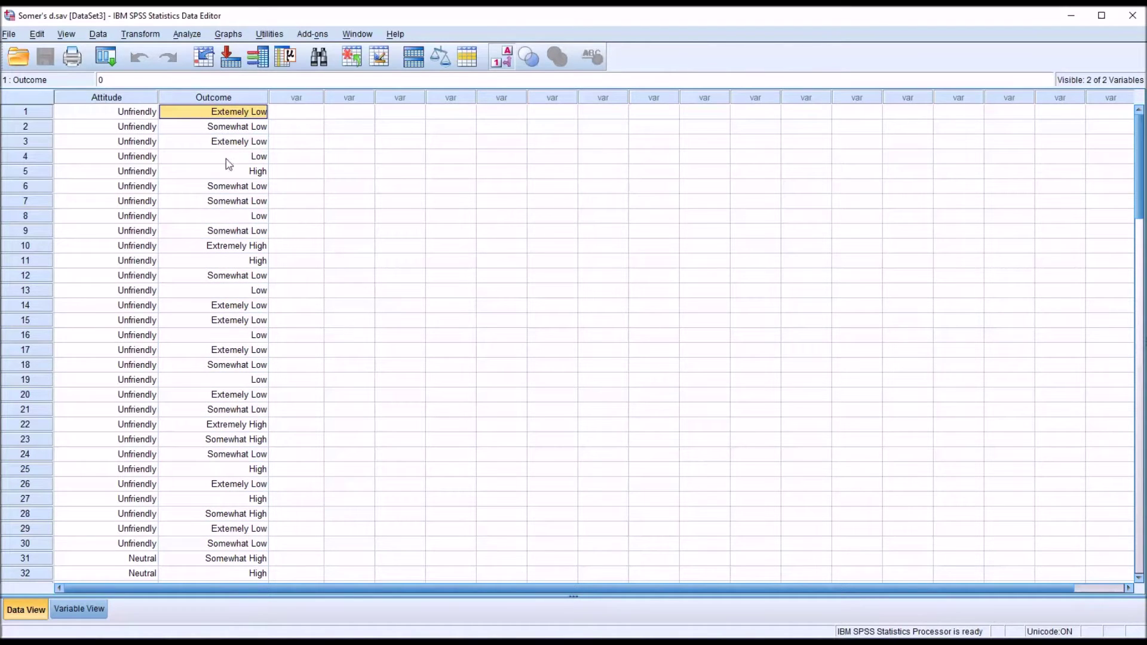
click(195, 247)
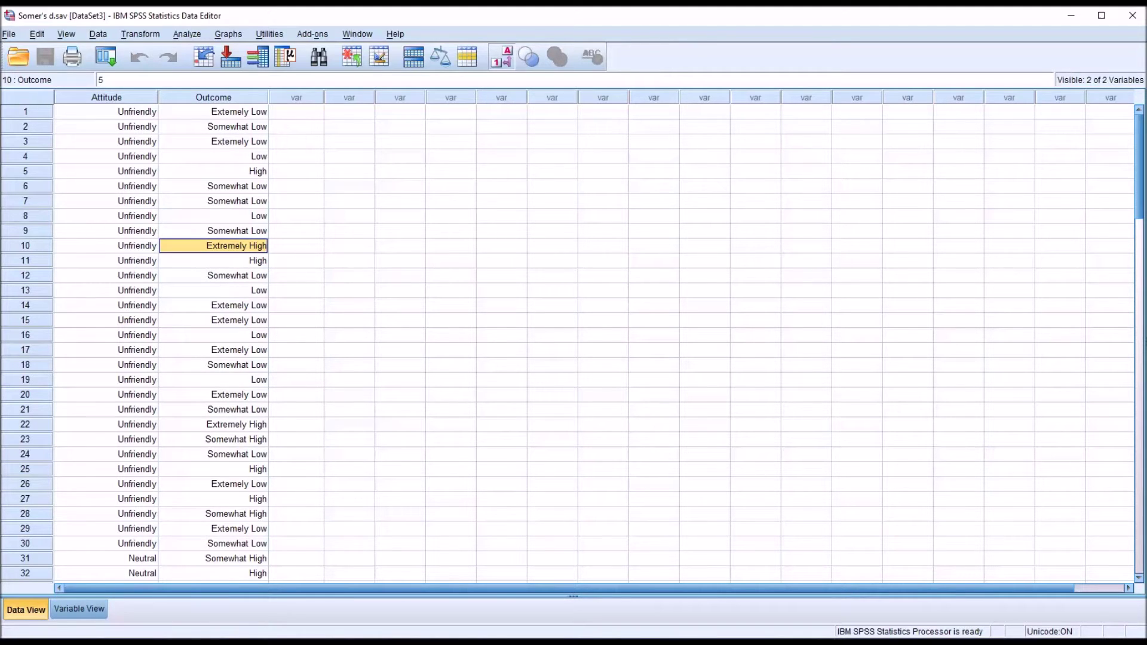
Step: Reselect both columns, then check the code behind the first Unfriendly Attitude rating
click(297, 112)
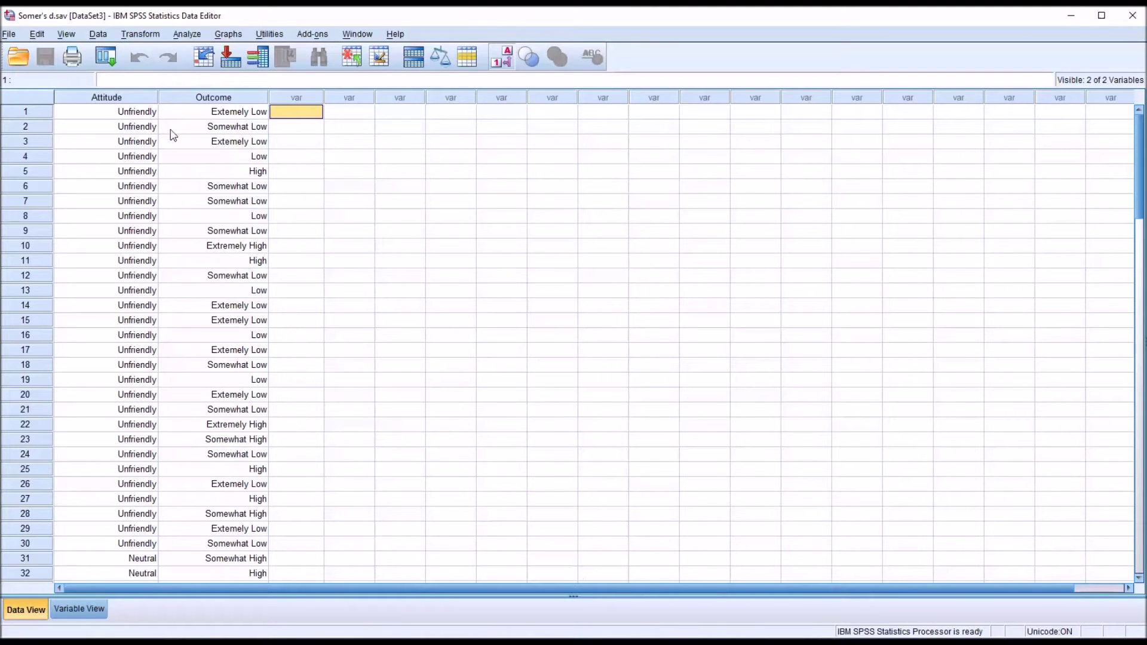
click(111, 98)
click(182, 100)
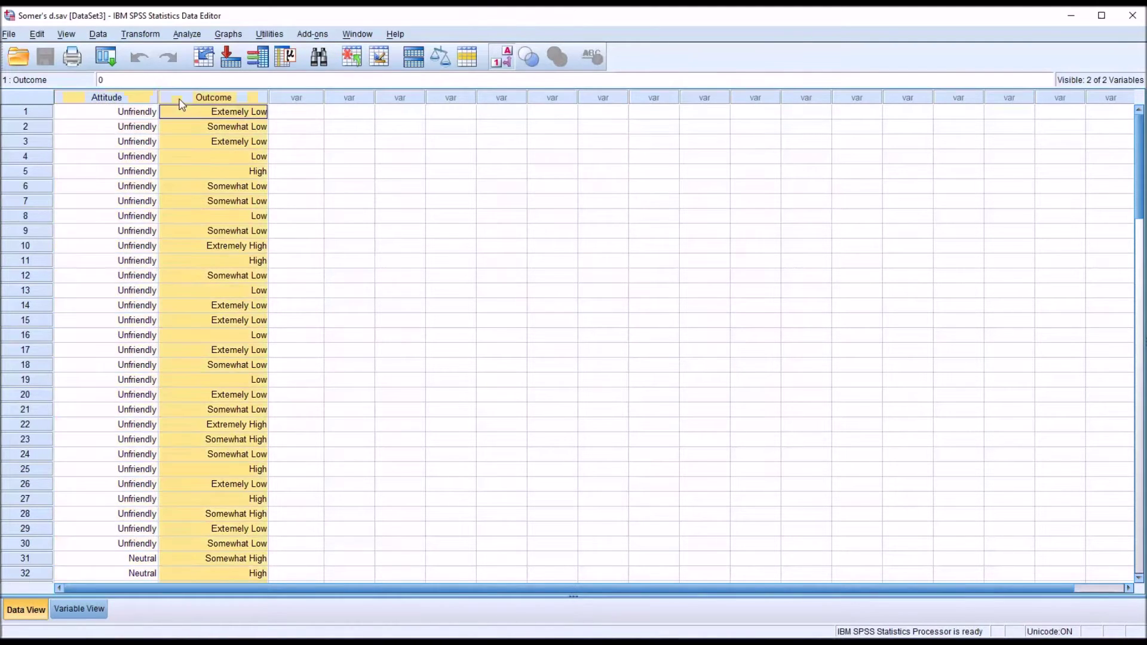
click(136, 99)
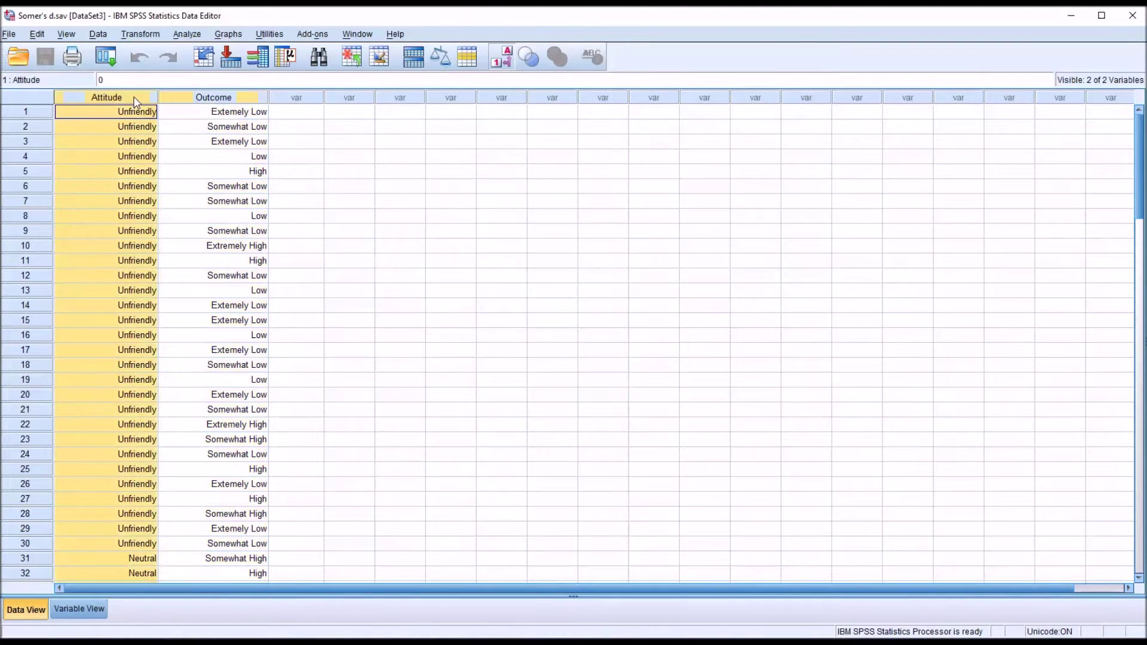
click(294, 113)
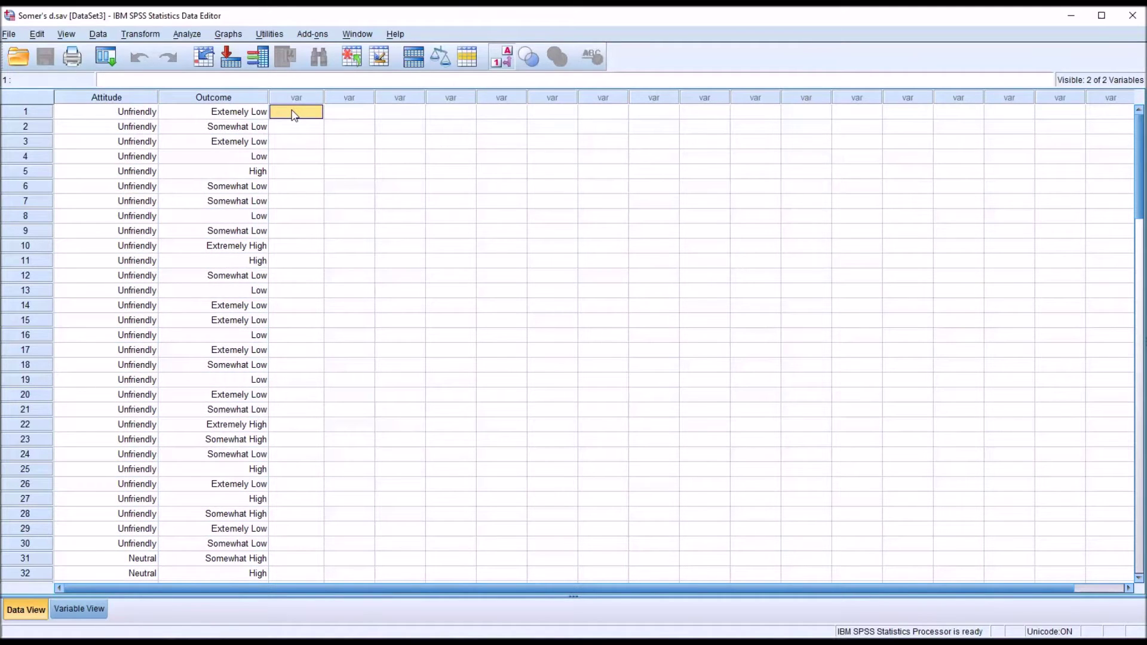
click(103, 117)
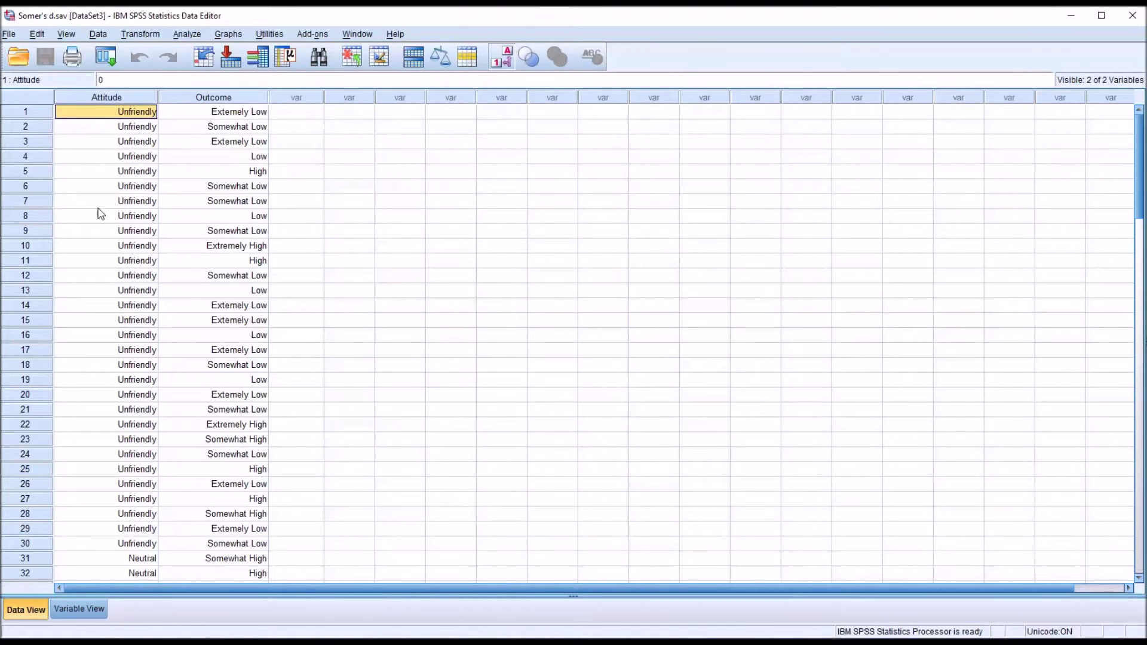
scroll(1140, 204, down, 5)
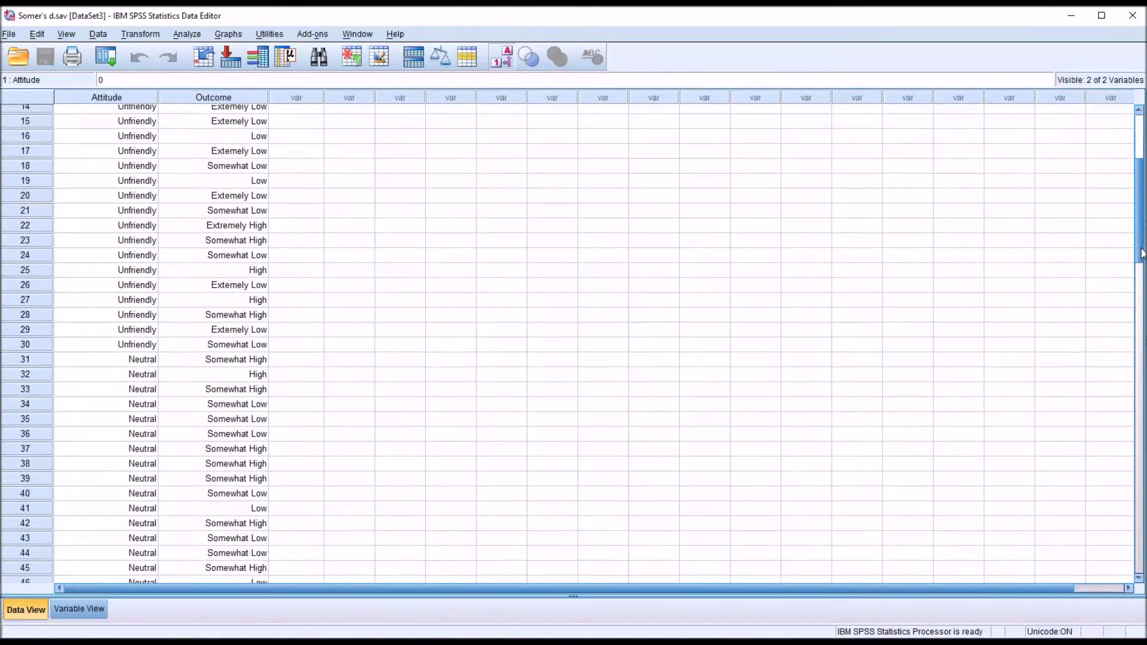
click(99, 321)
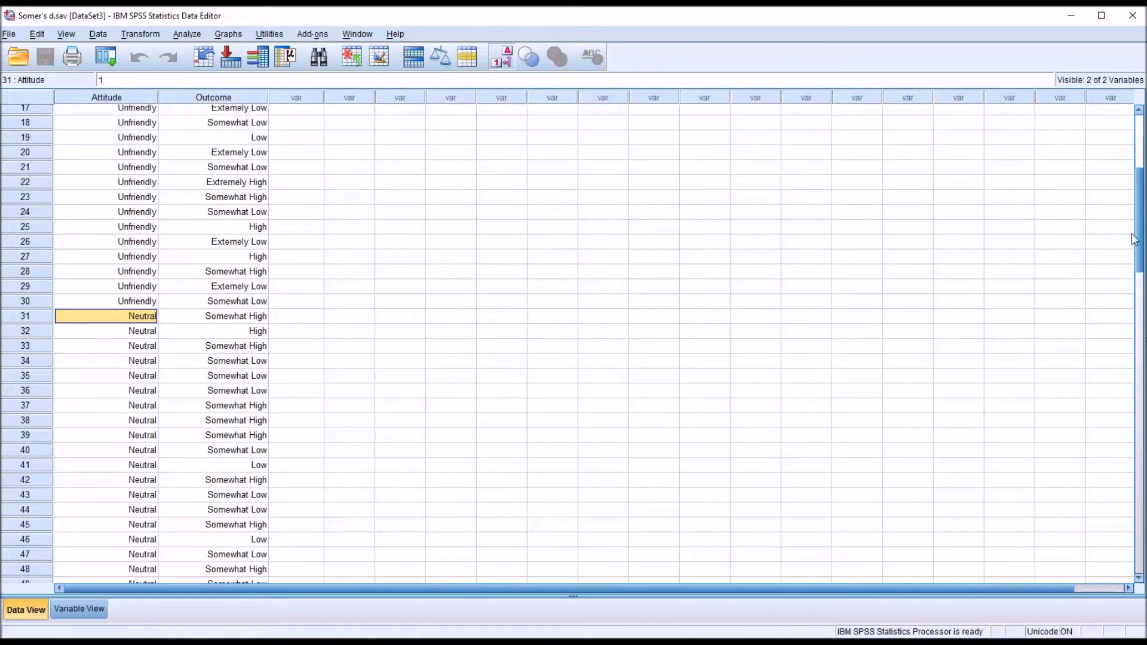
drag(1140, 239, 1138, 373)
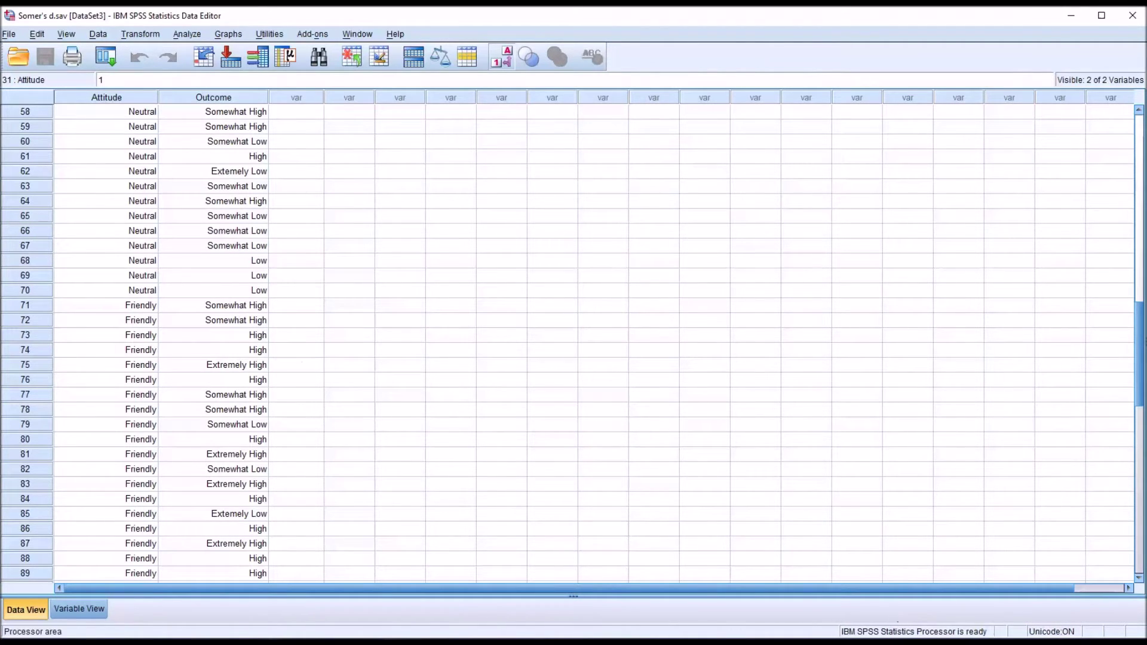
scroll(572, 344, down, 3)
click(213, 417)
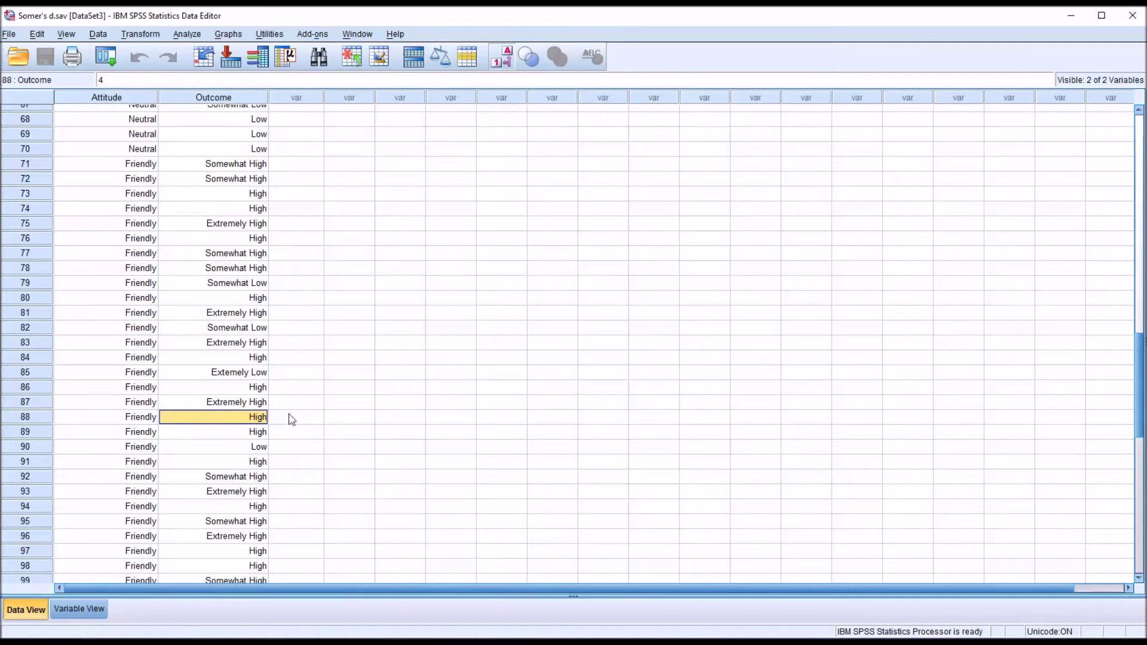
click(205, 402)
click(201, 328)
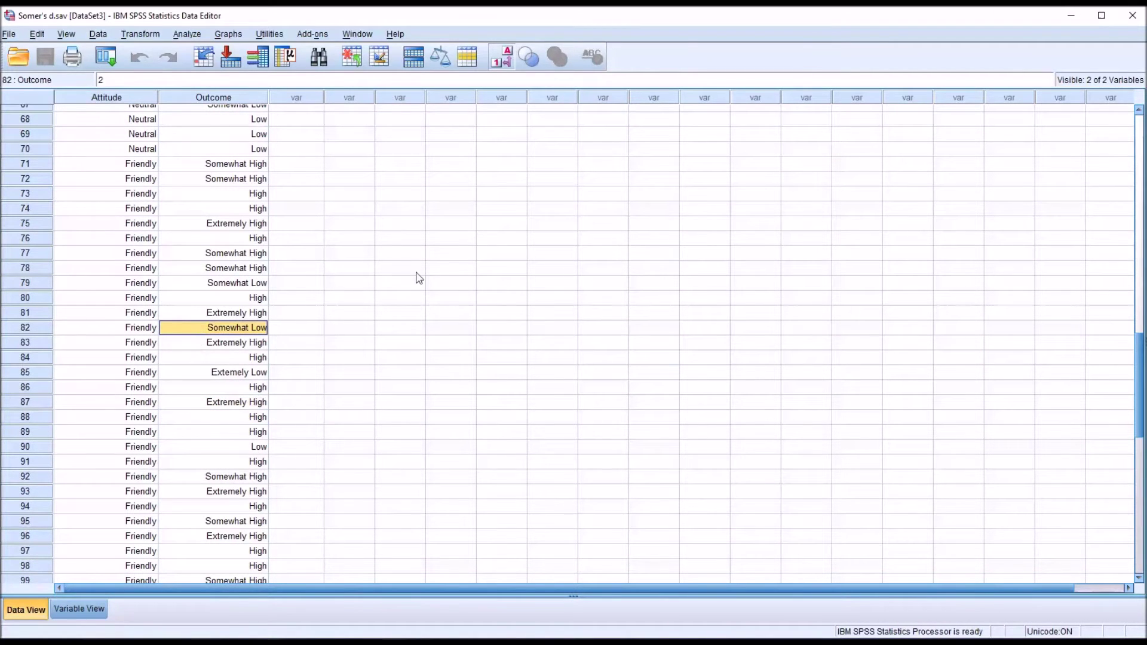
drag(1140, 360, 1140, 368)
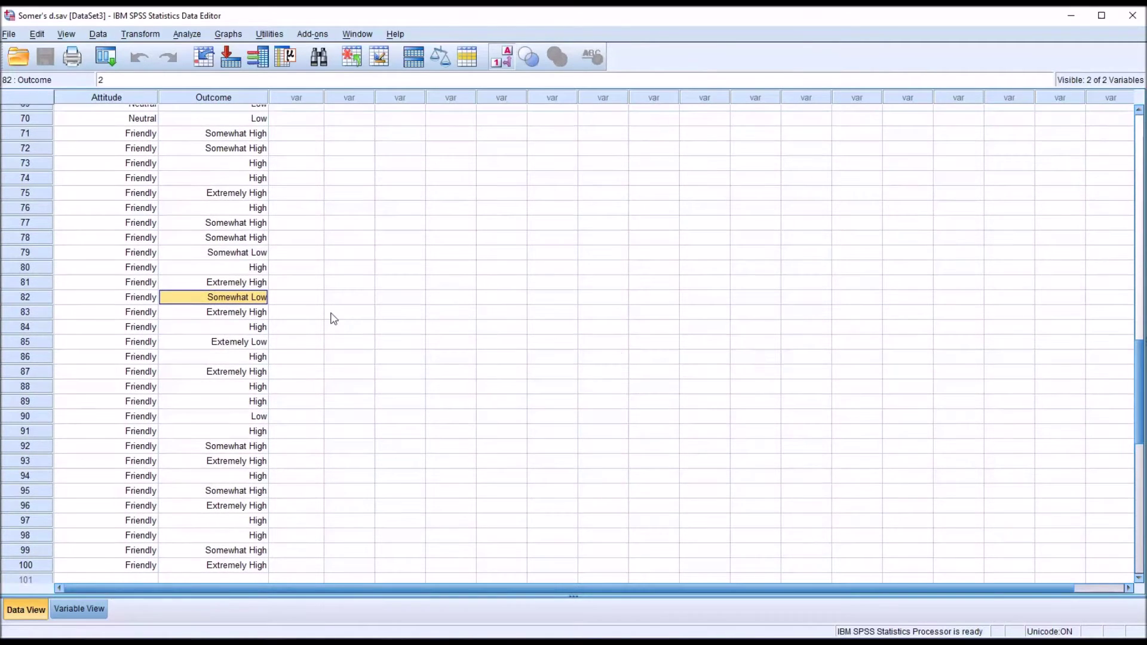
click(92, 137)
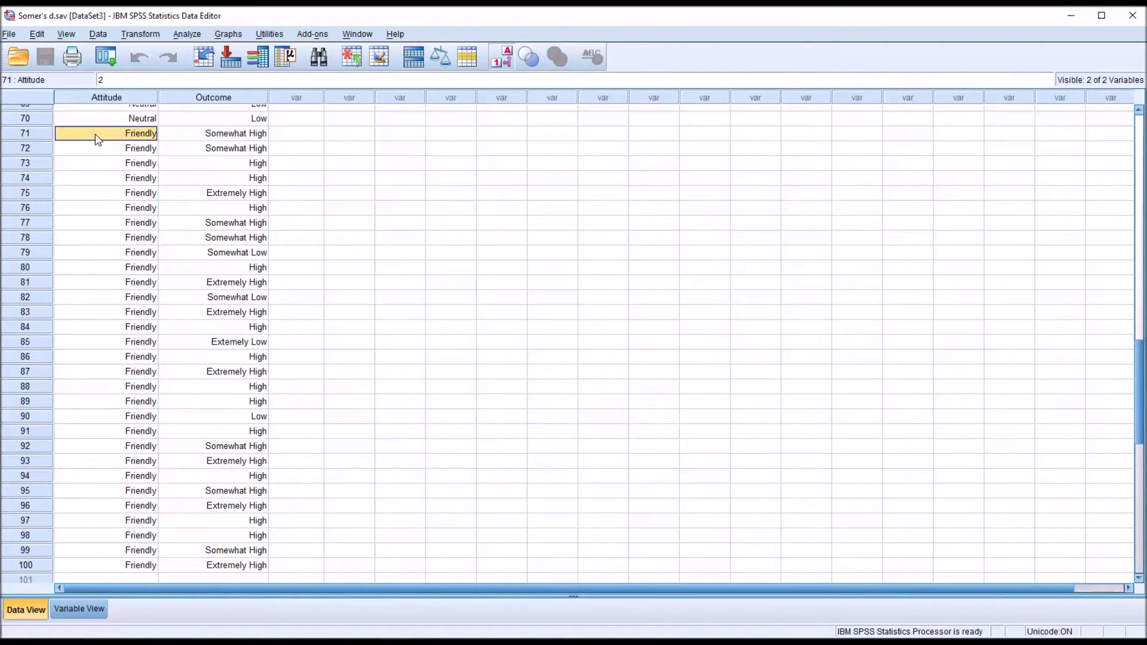
click(186, 139)
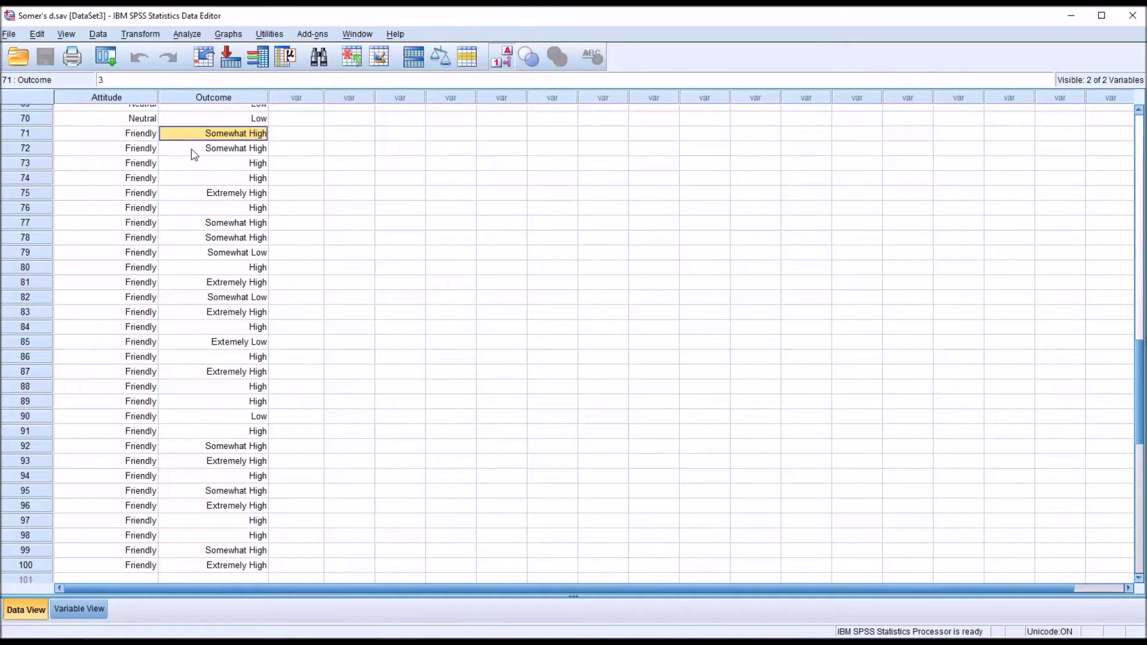
click(194, 153)
click(192, 169)
click(192, 150)
click(190, 198)
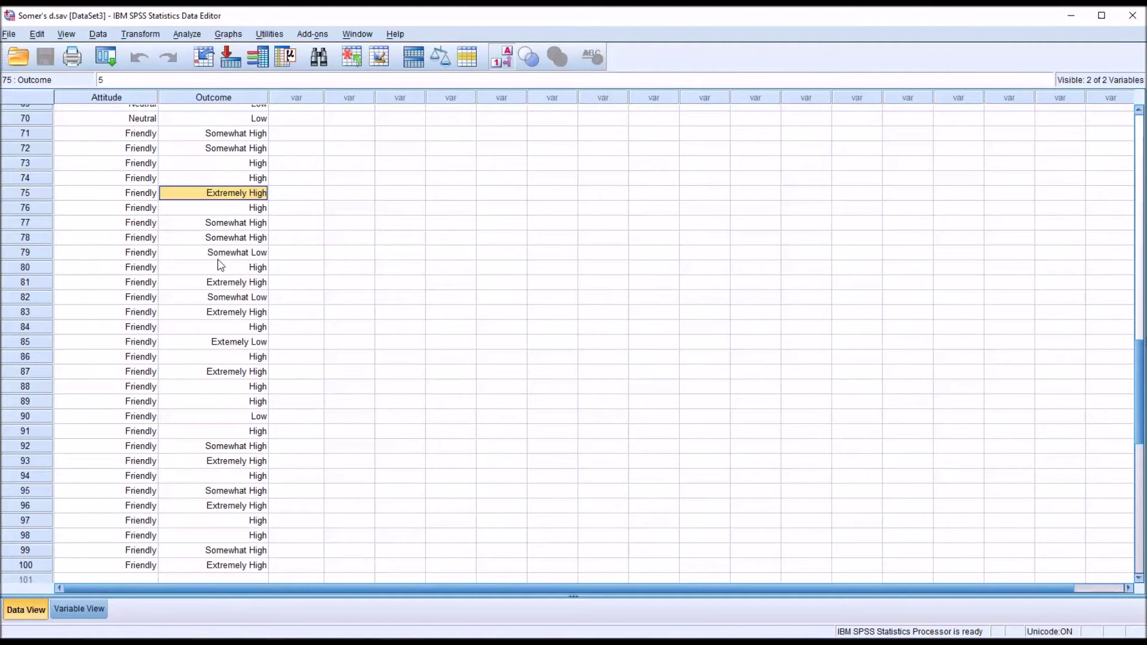
drag(1137, 417, 1097, 200)
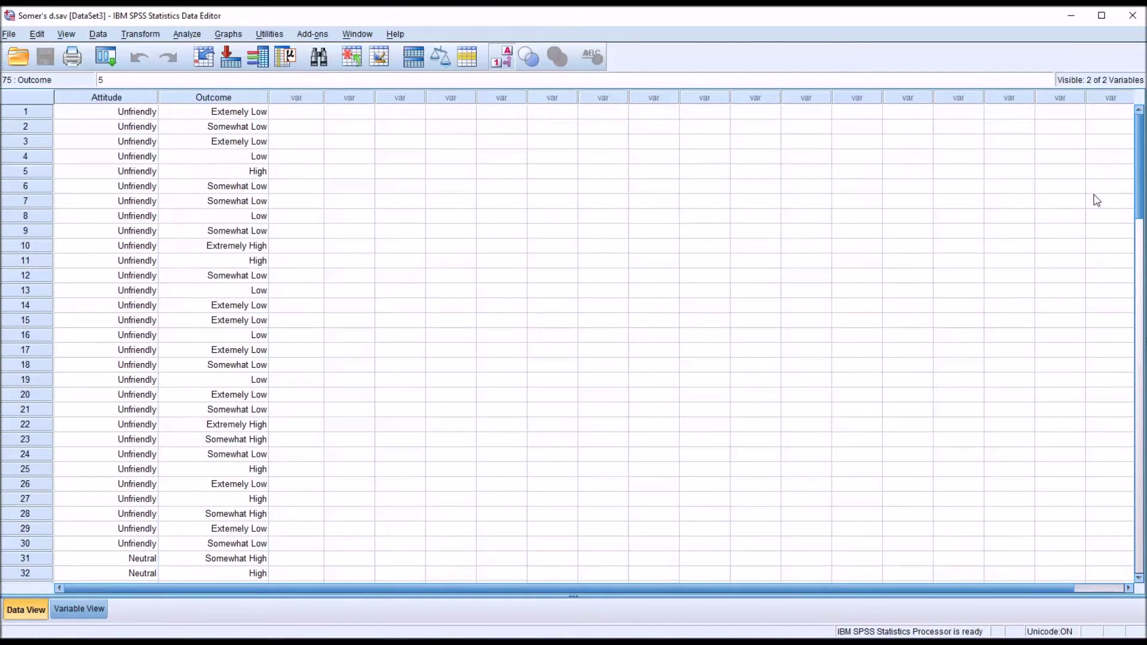
click(208, 266)
click(208, 290)
click(204, 323)
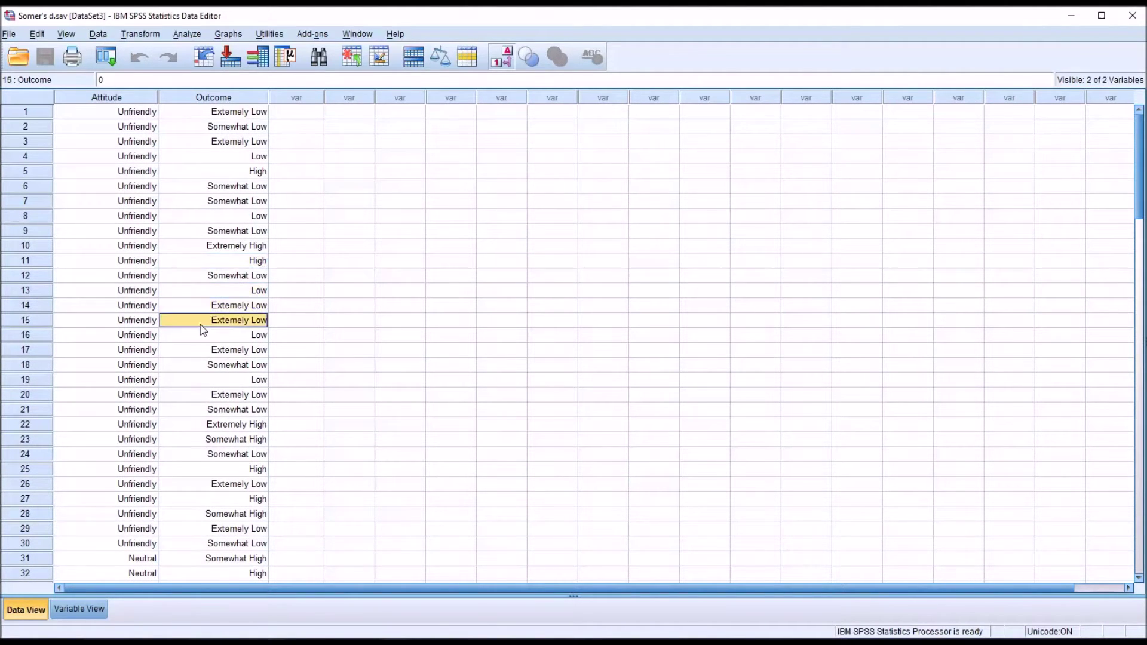
click(195, 248)
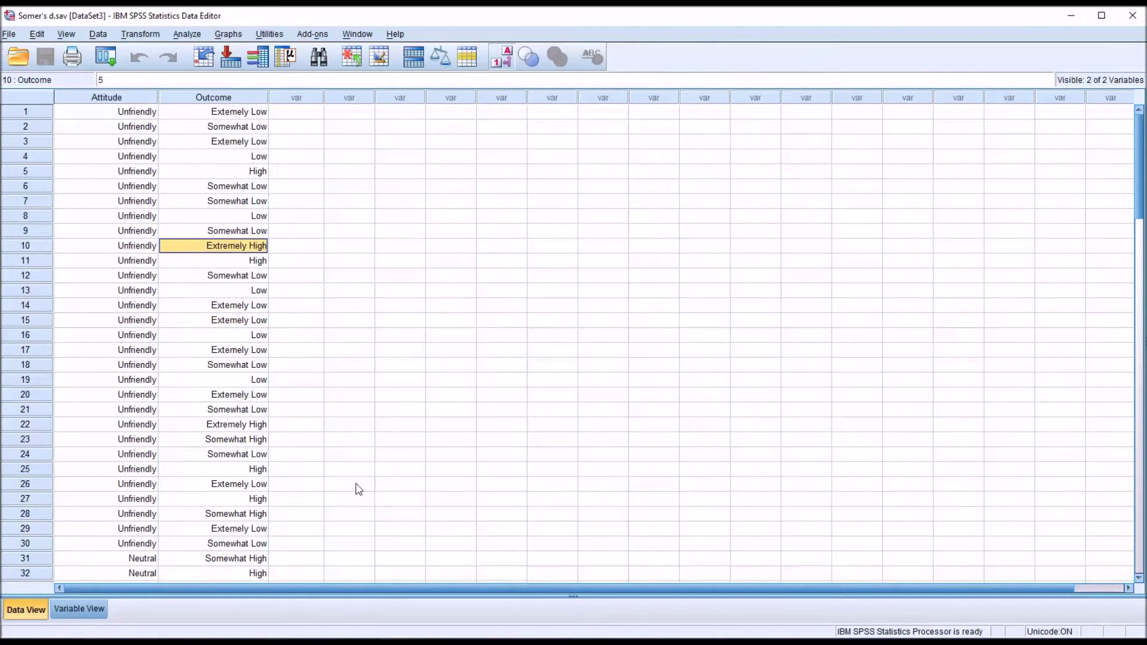
click(287, 117)
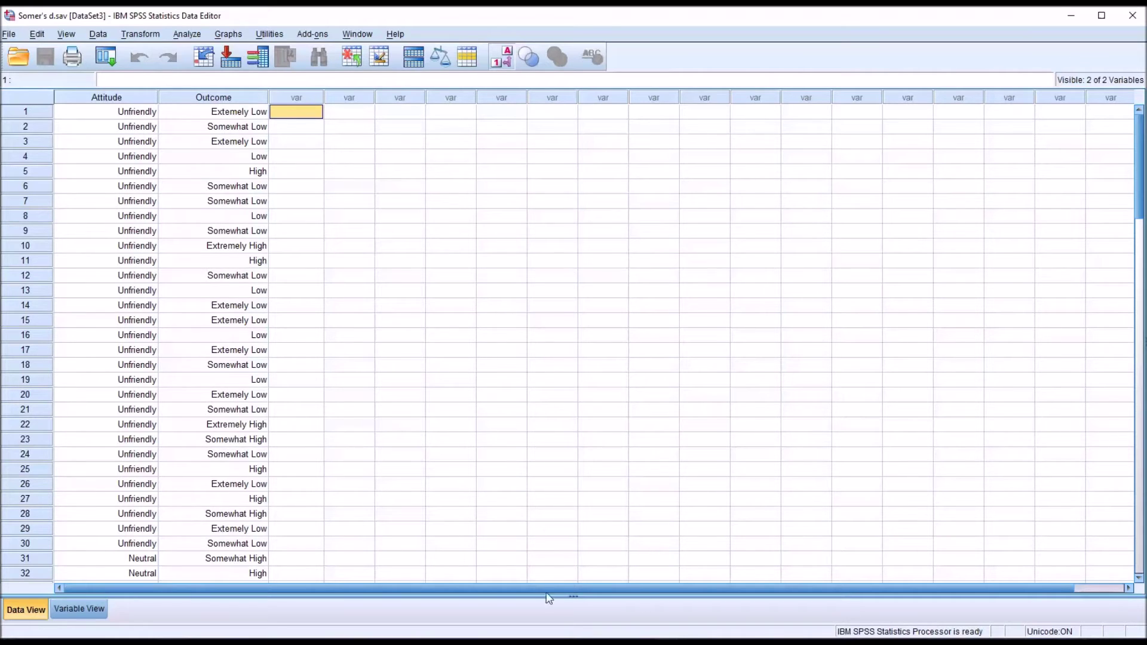
click(138, 99)
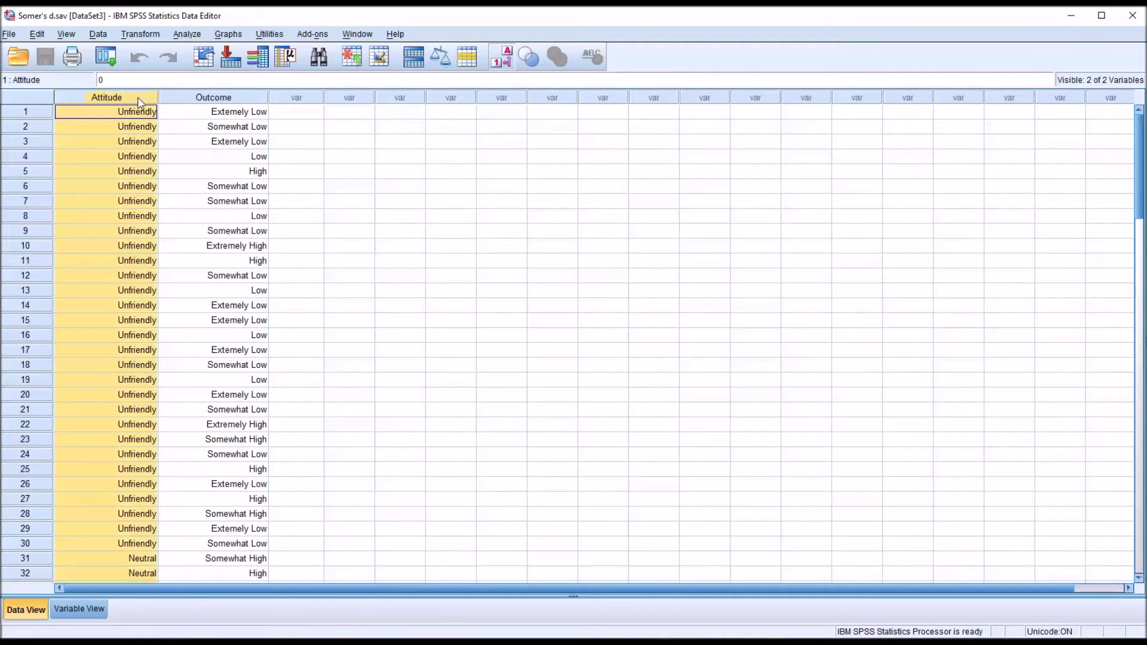
click(182, 99)
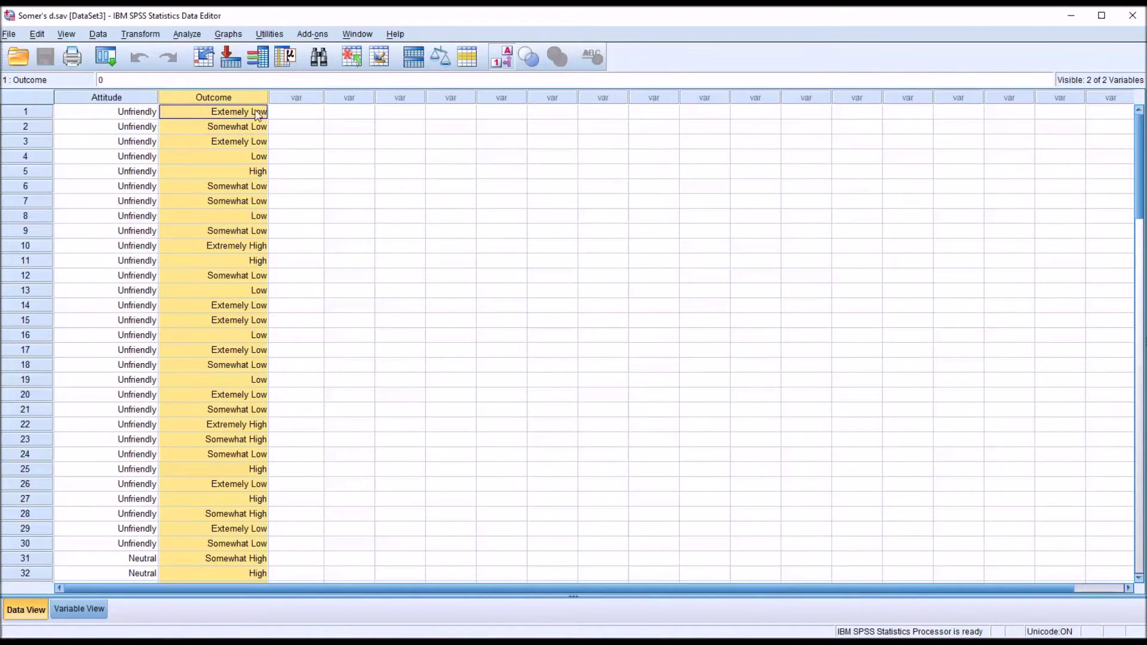
click(283, 113)
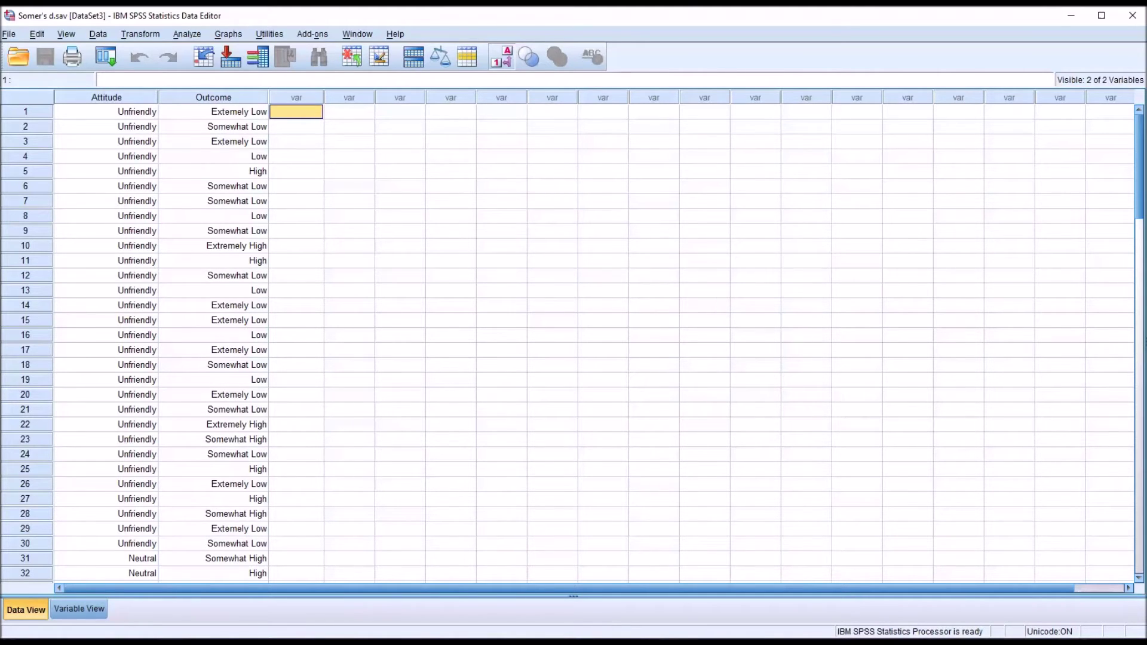
click(138, 105)
click(170, 102)
shift+click(142, 103)
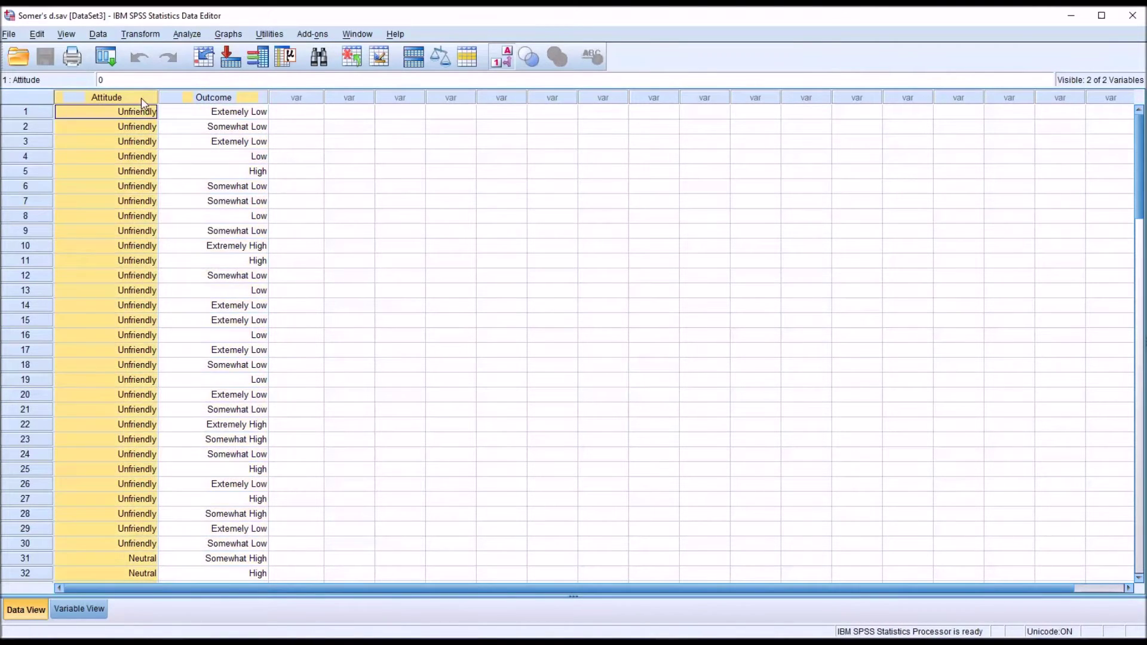
click(173, 100)
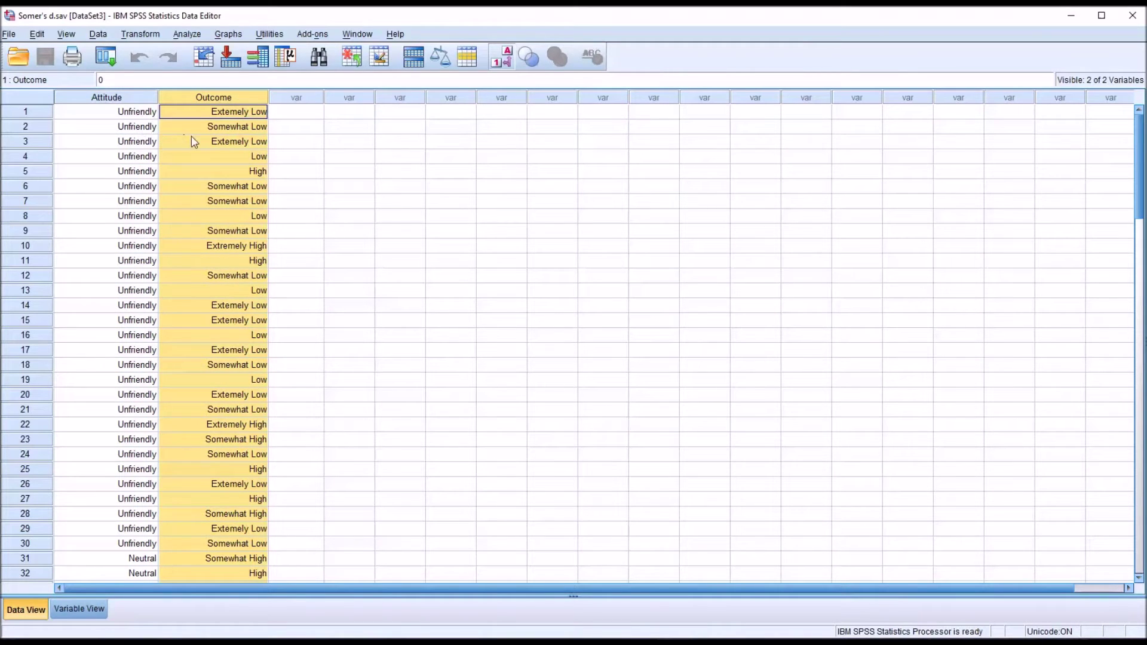
click(139, 99)
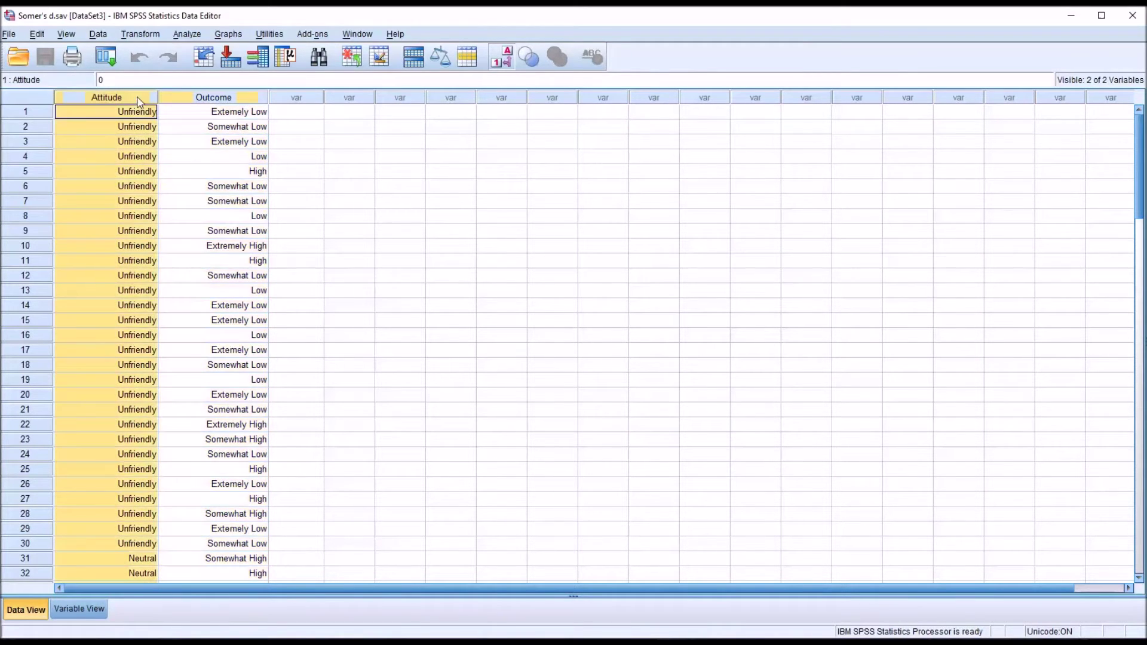
click(169, 99)
click(146, 102)
click(182, 115)
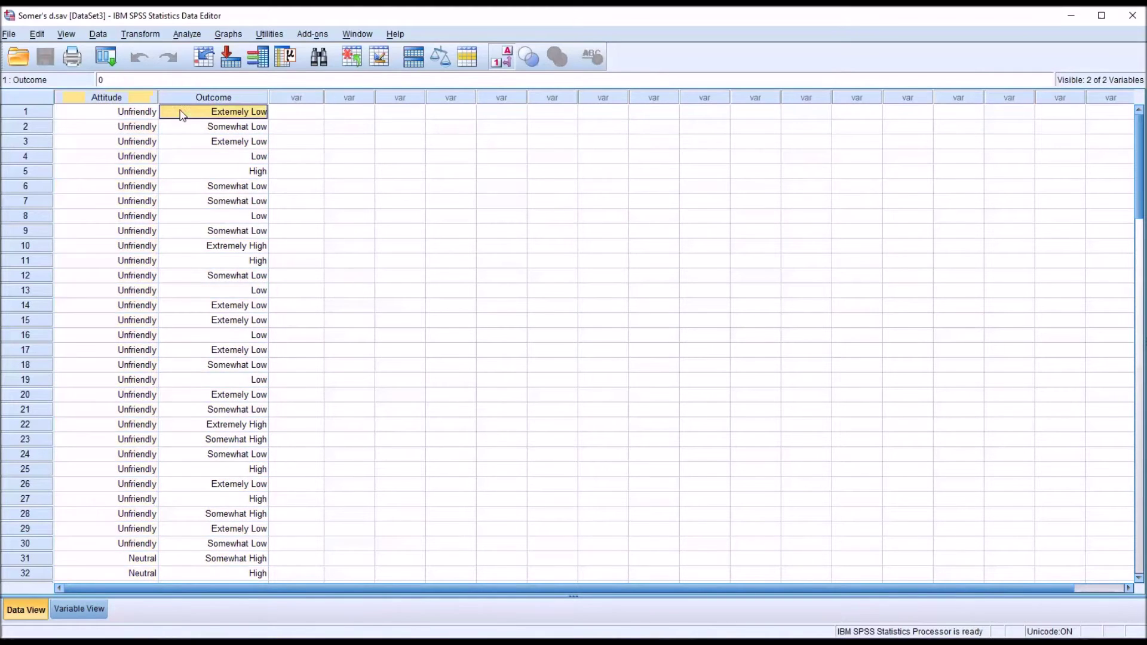
key(Tab)
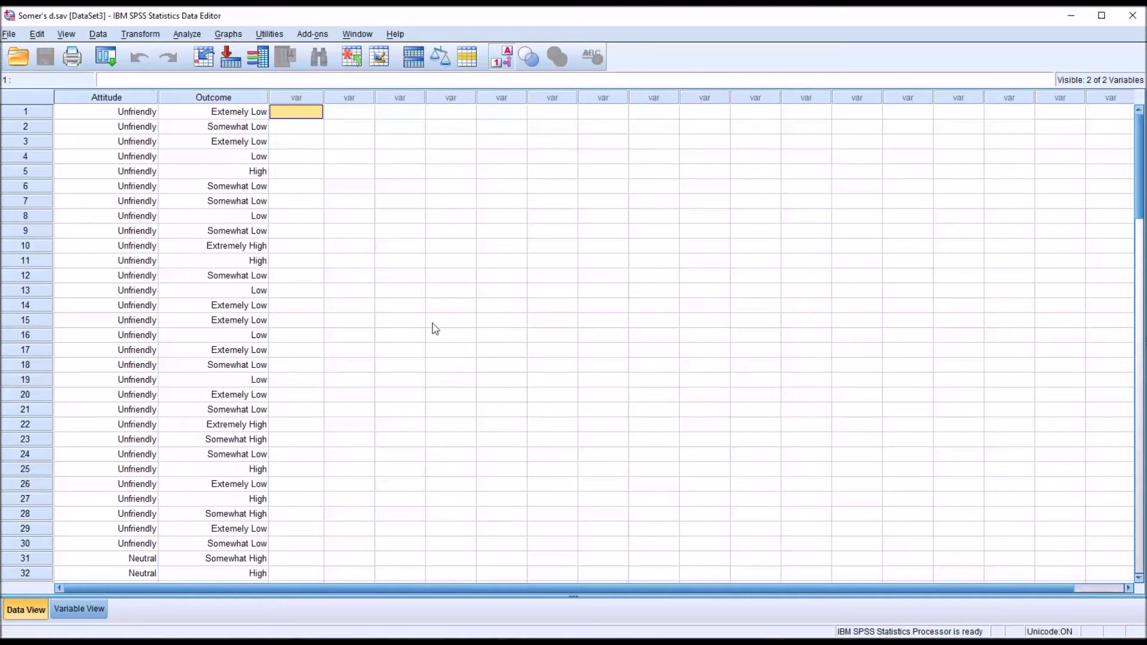
Step: Open the Crosstabs dialog from Analyze > Descriptive Statistics
click(185, 37)
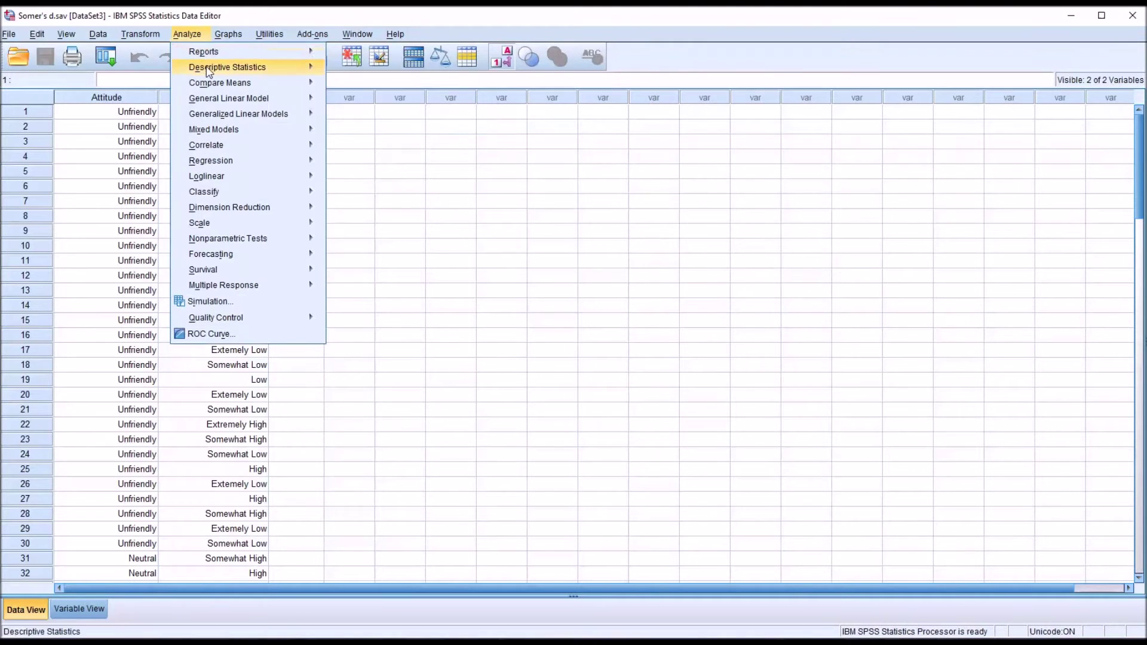
mouse_move(209, 69)
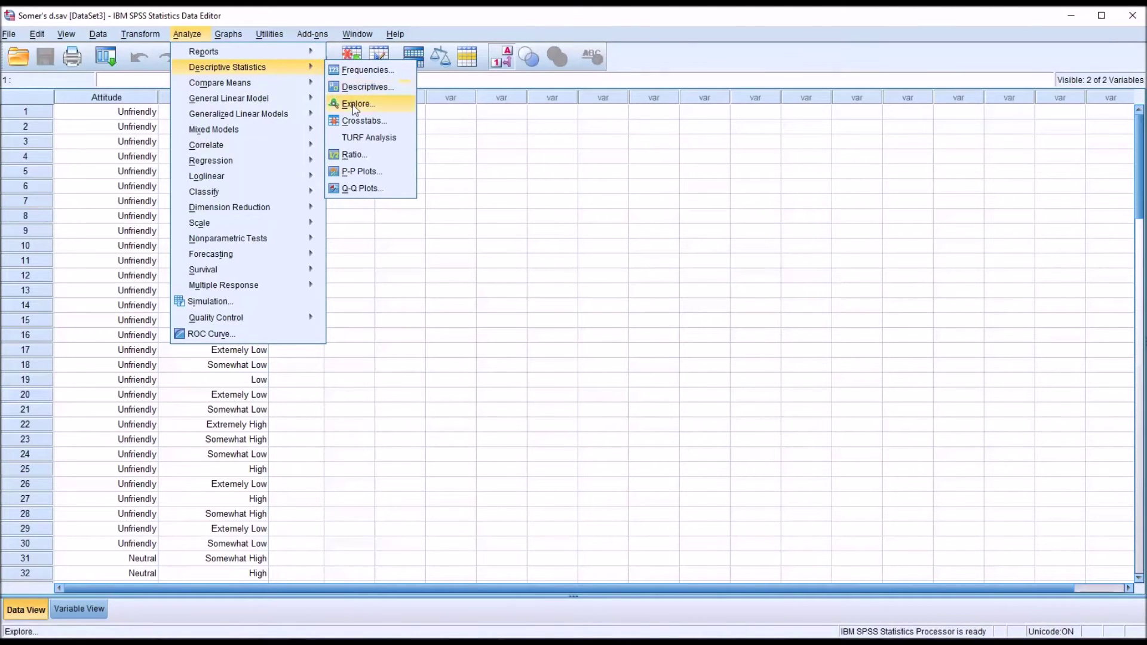
click(352, 121)
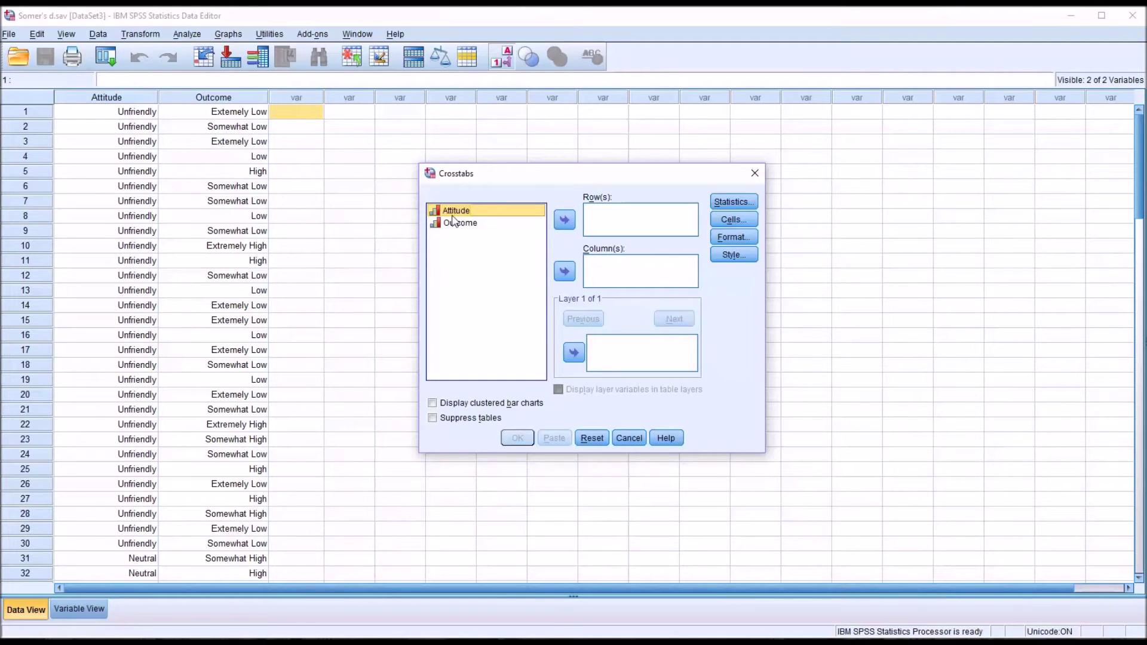
Step: Put Attitude in Row(s) and Outcome in Column(s), then bring up the Statistics options
drag(460, 212, 604, 222)
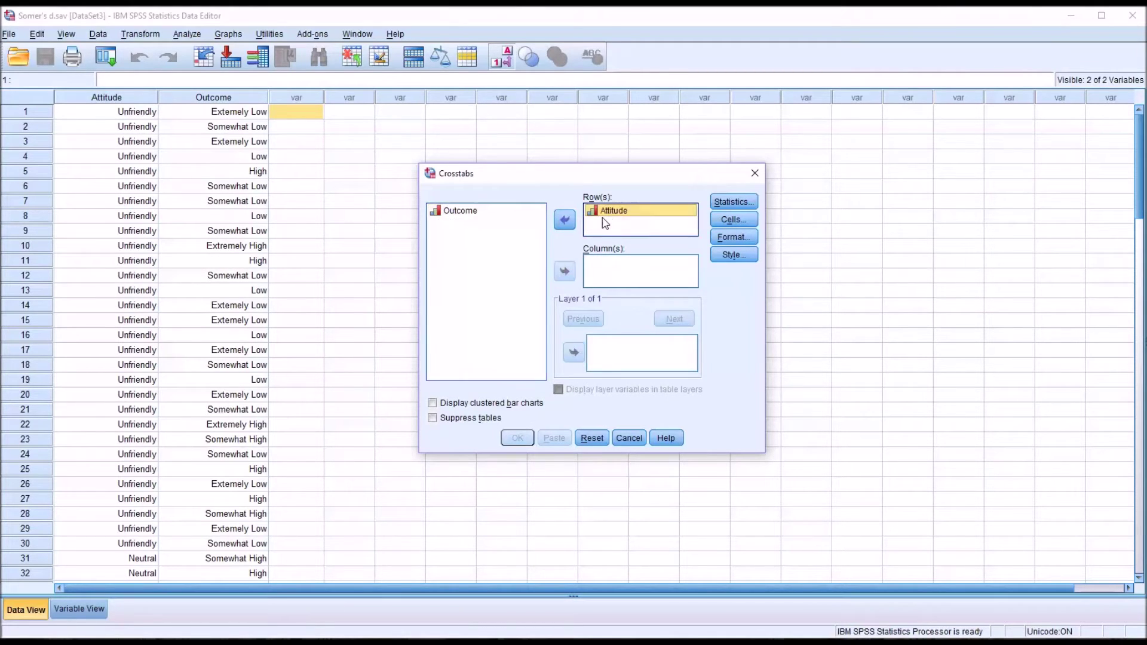
drag(453, 216, 601, 275)
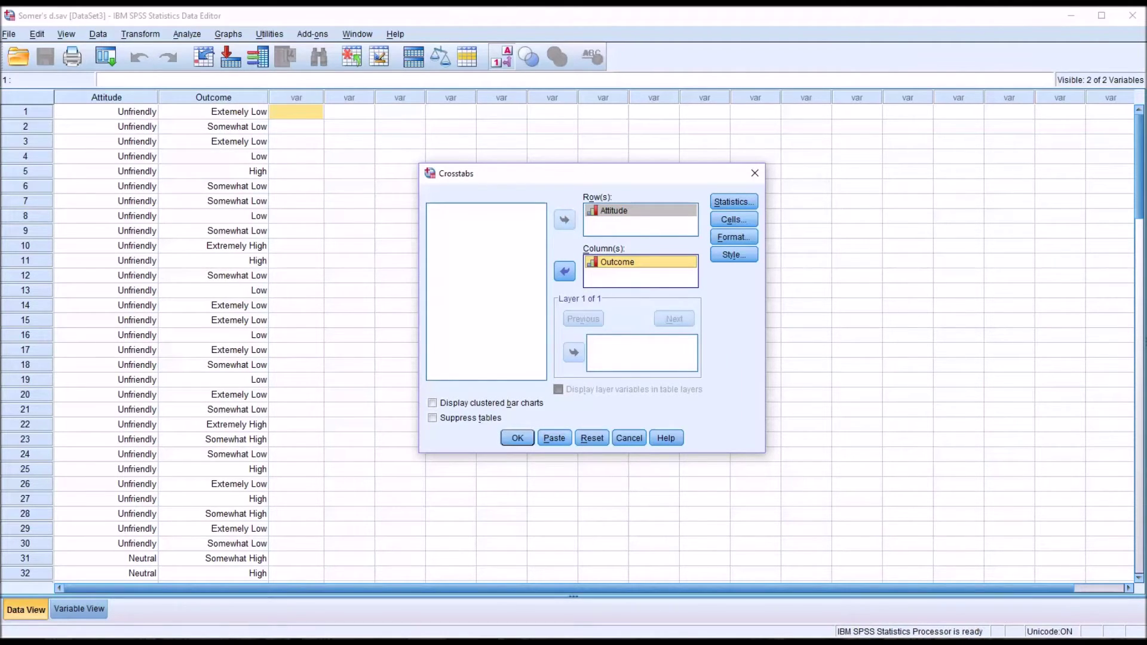
click(726, 203)
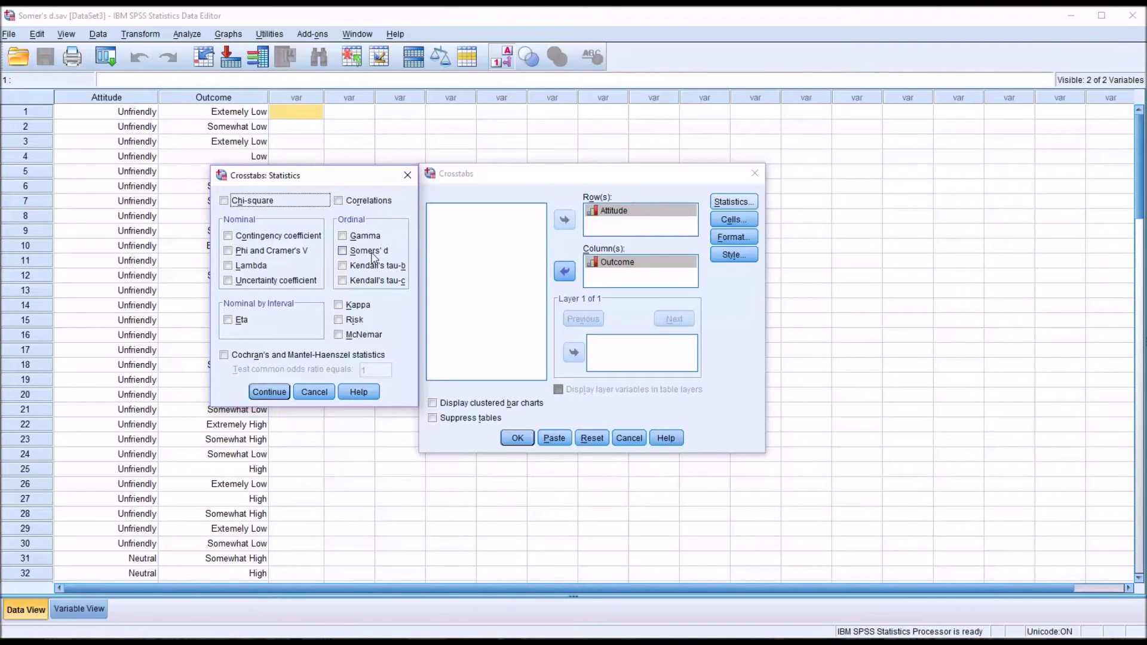
Step: Tick Somers' d, Gamma and Kendall's tau-c under Ordinal and confirm the choice
click(342, 252)
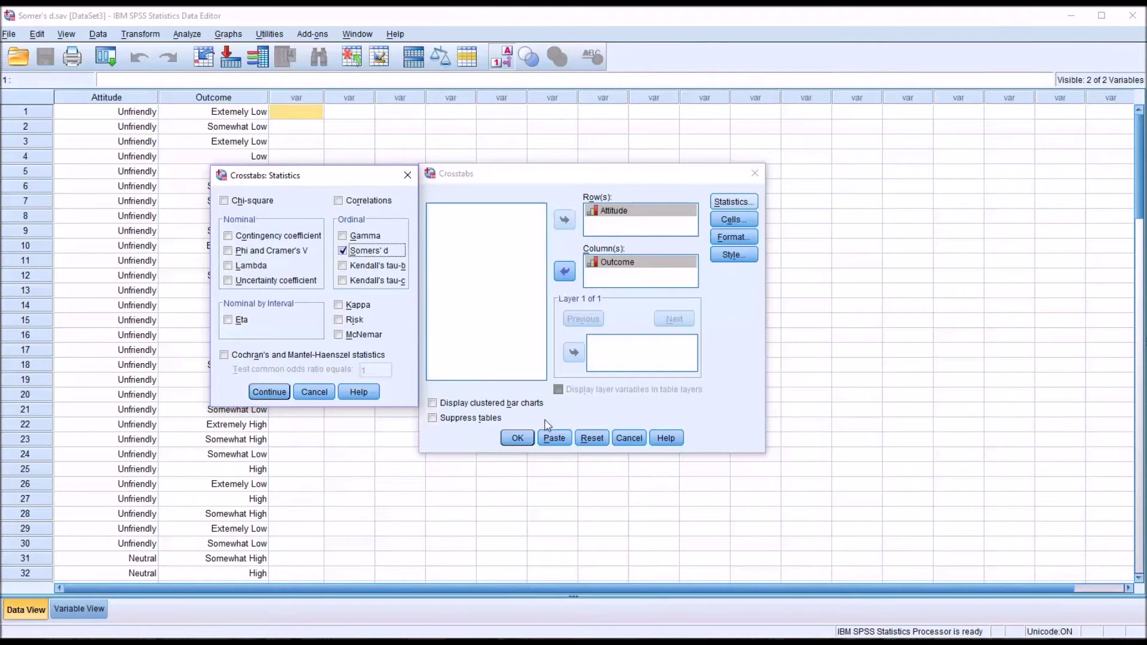
click(343, 236)
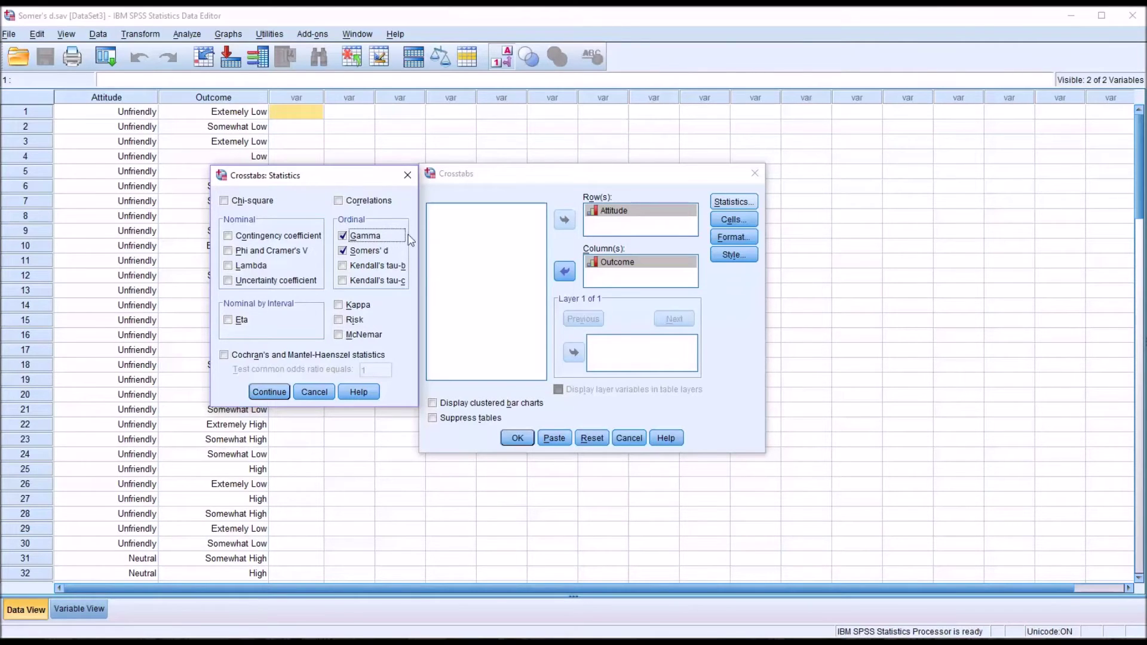
click(342, 282)
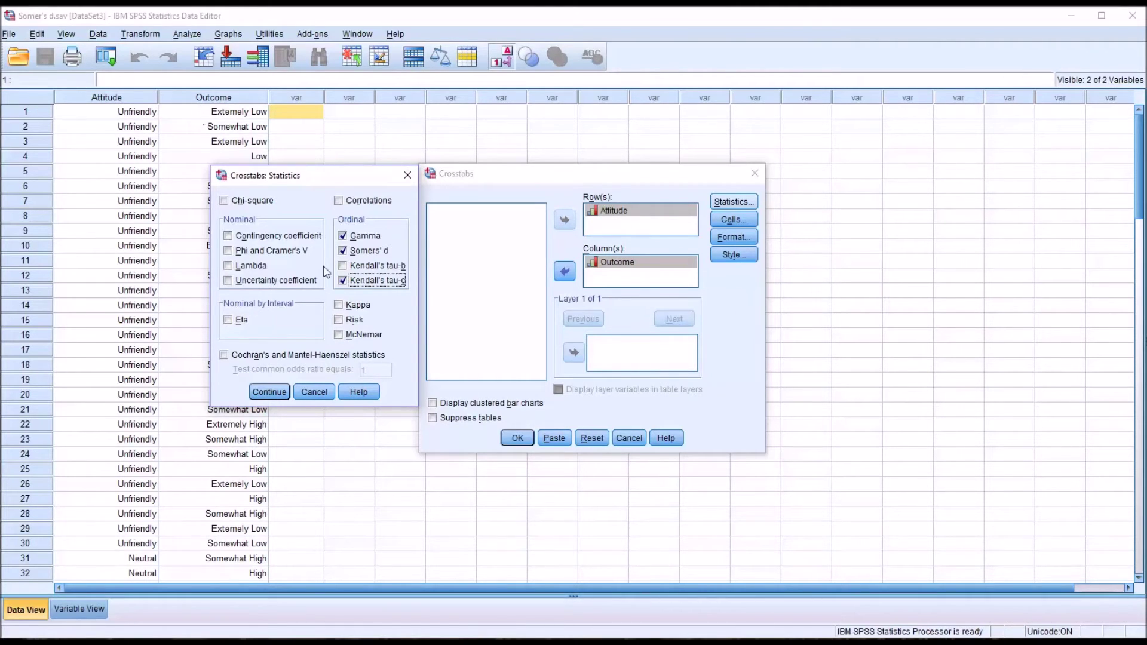
click(267, 392)
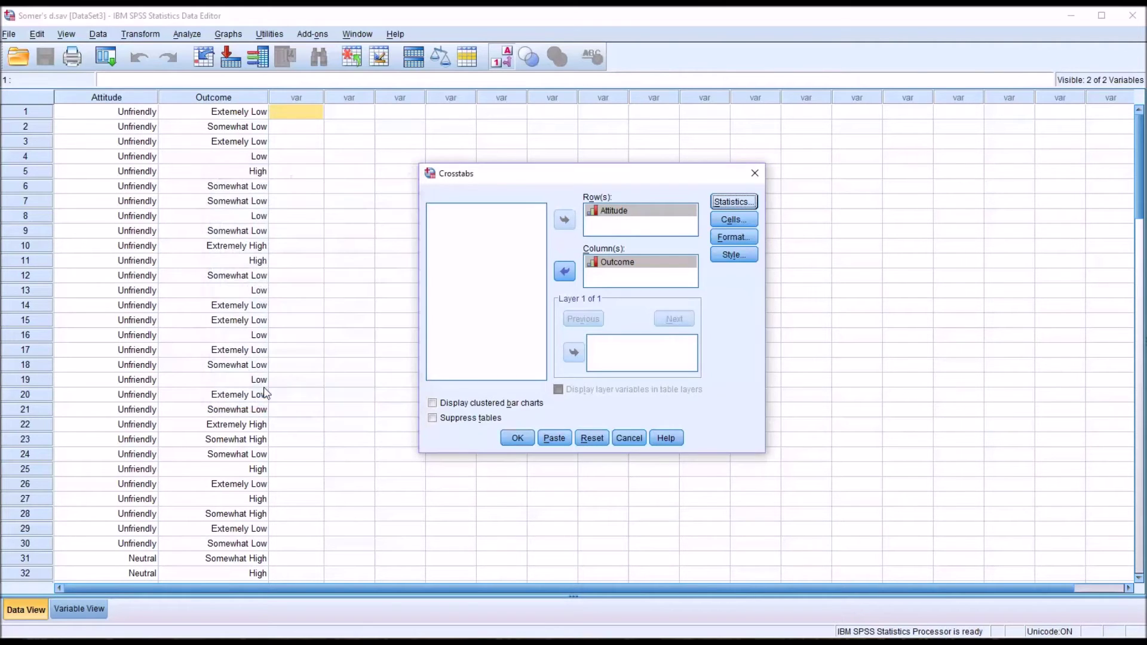
Step: Run the Attitude by Outcome crosstab to produce Directional and Symmetric Measures output
click(517, 438)
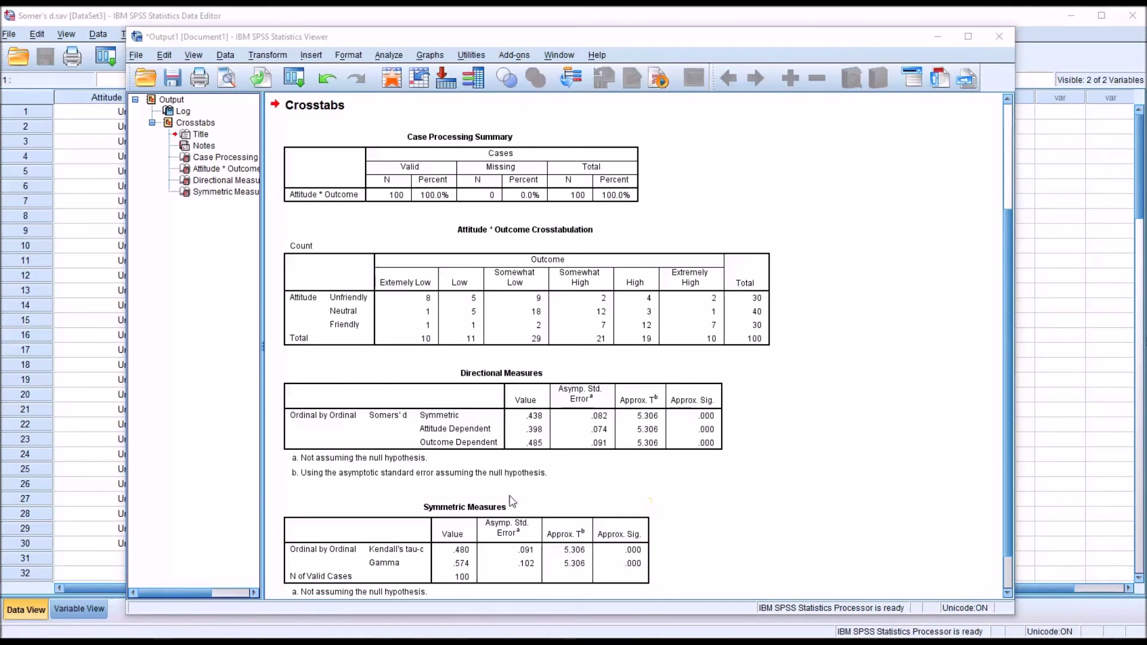
click(526, 460)
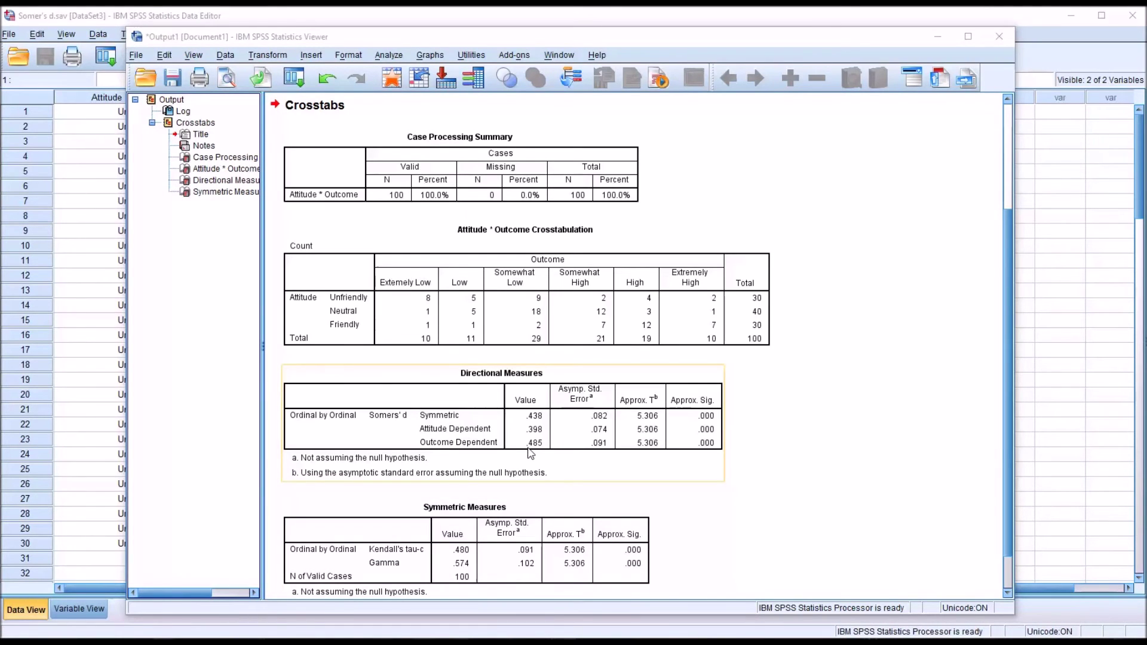
key(Escape)
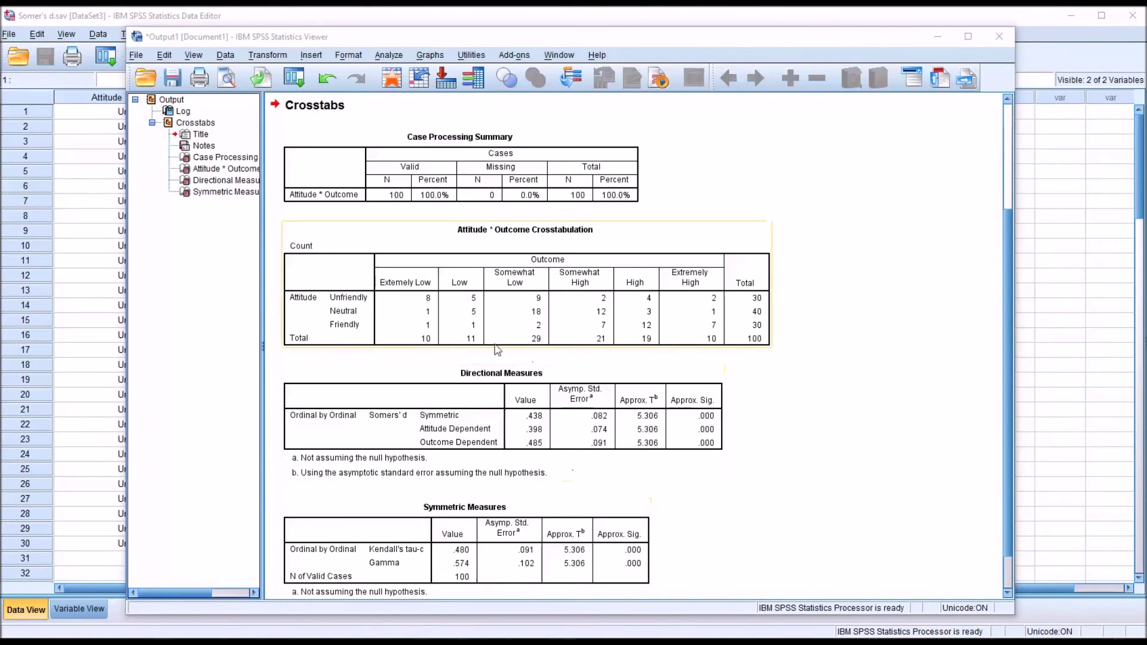
click(354, 199)
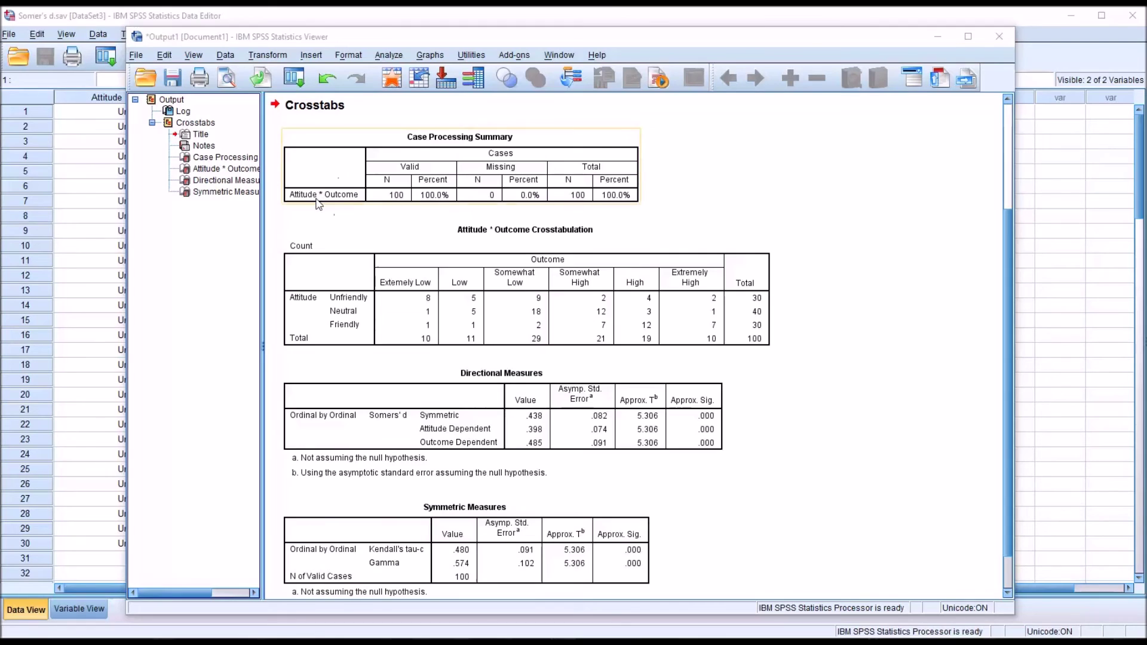
click(389, 281)
click(754, 423)
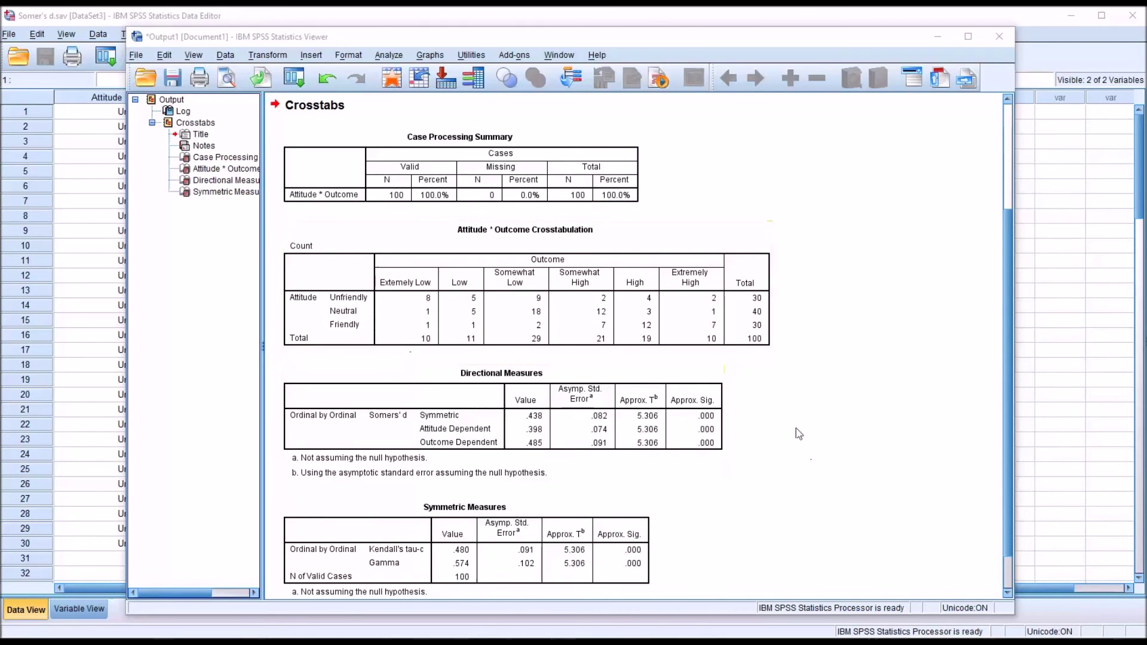
click(735, 326)
click(762, 478)
scroll(1005, 497, down, 2)
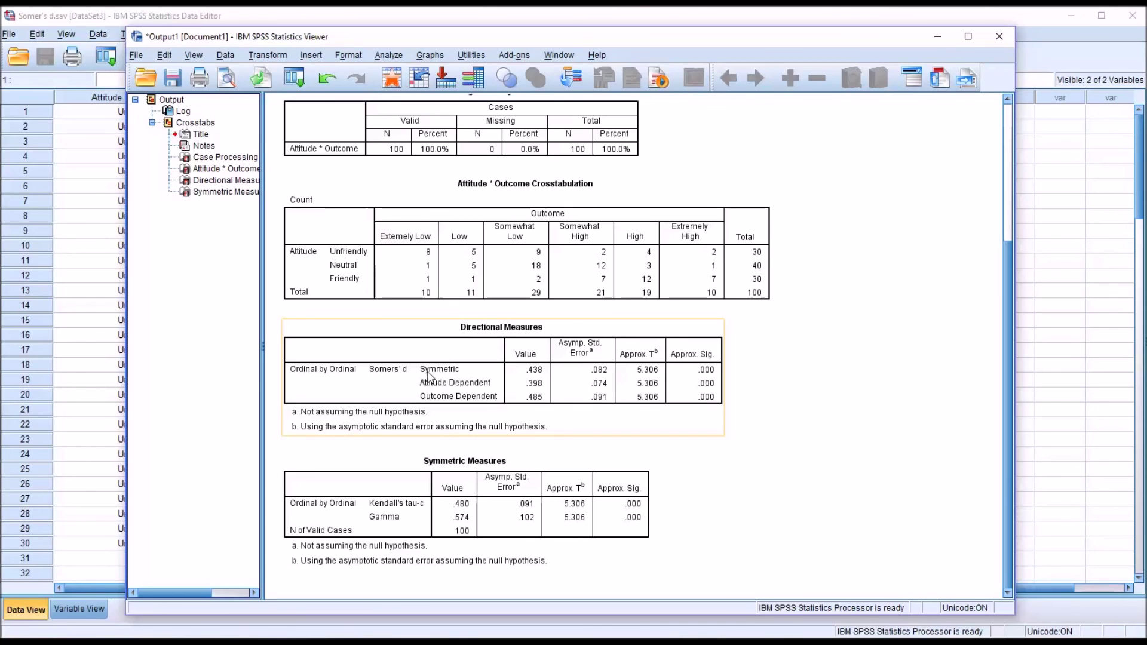
click(400, 512)
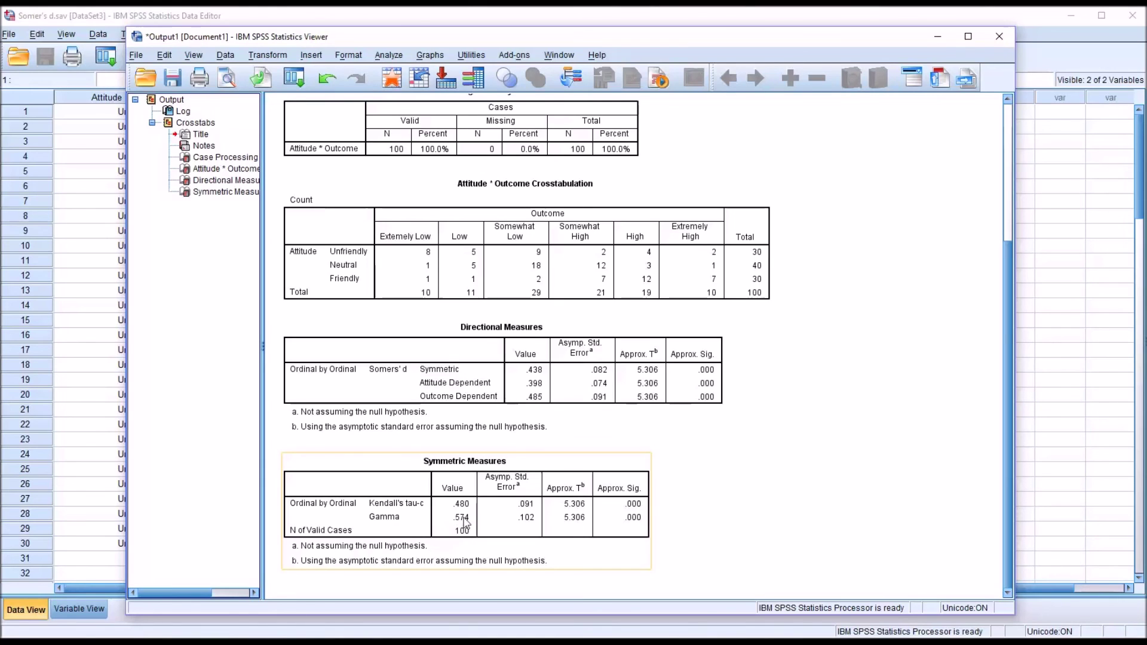
key(Escape)
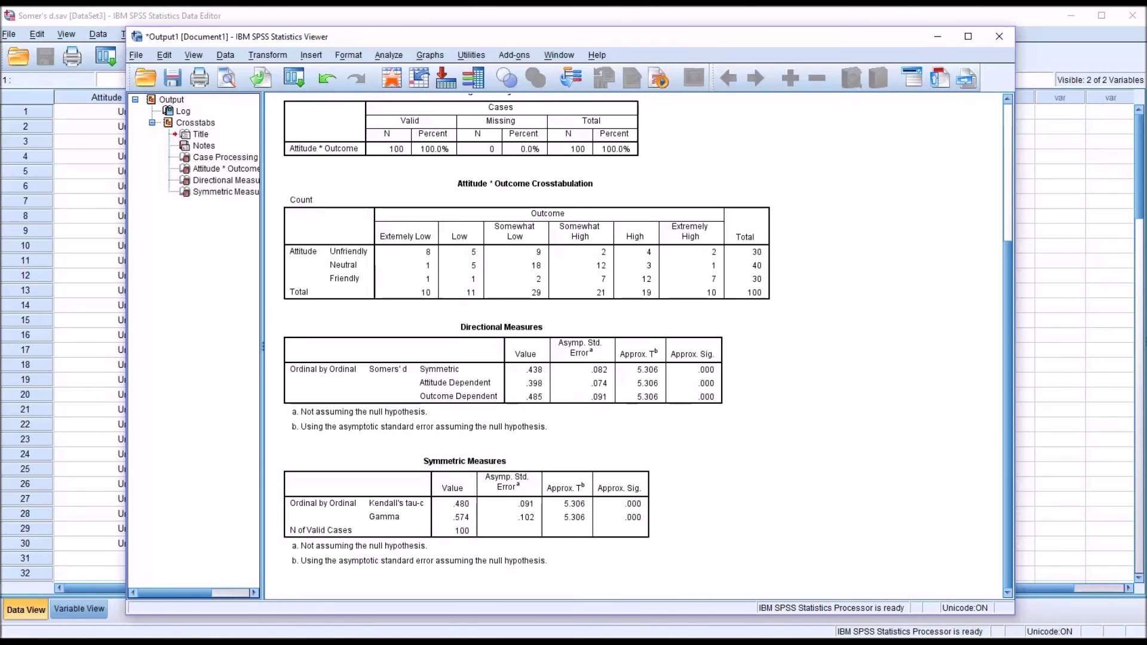
click(429, 505)
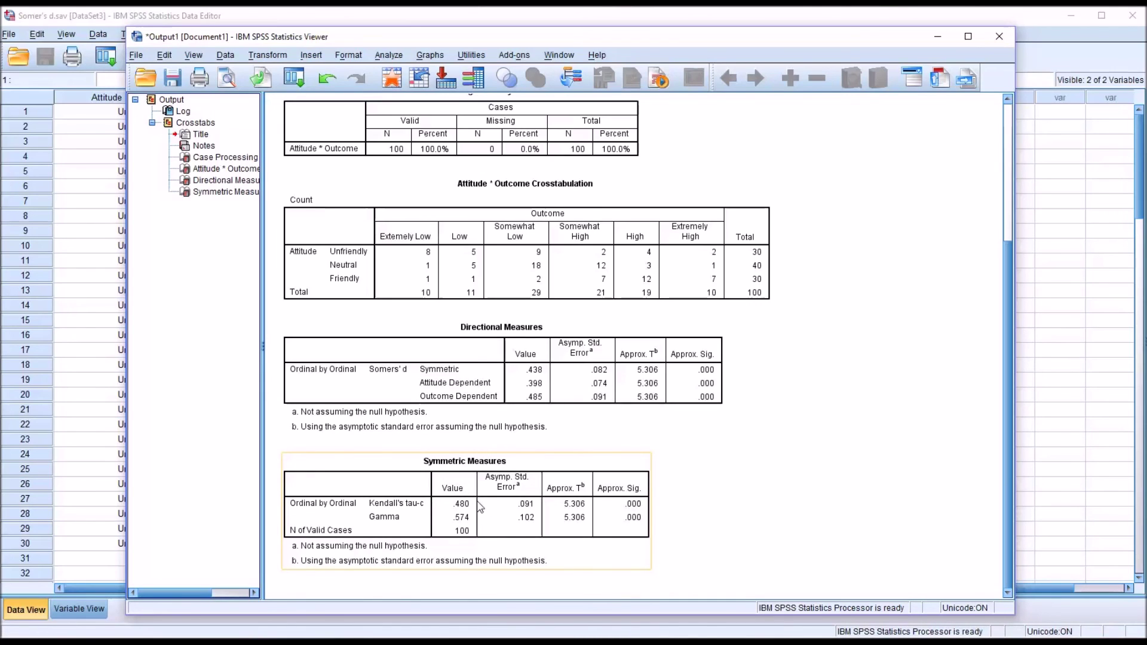
click(417, 392)
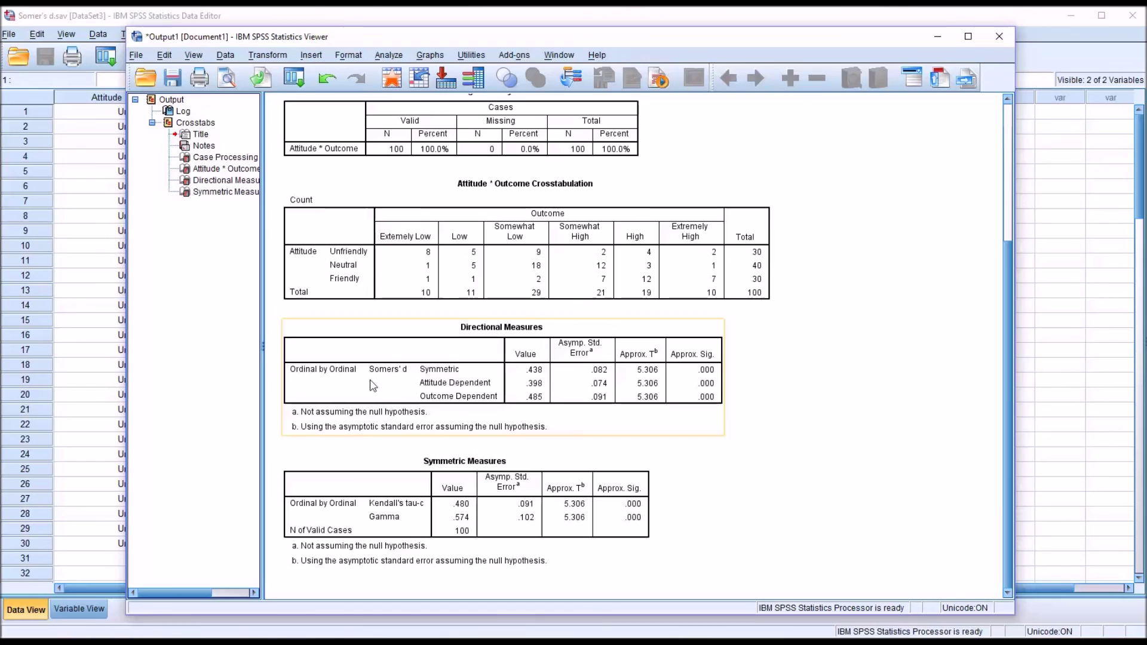
click(448, 490)
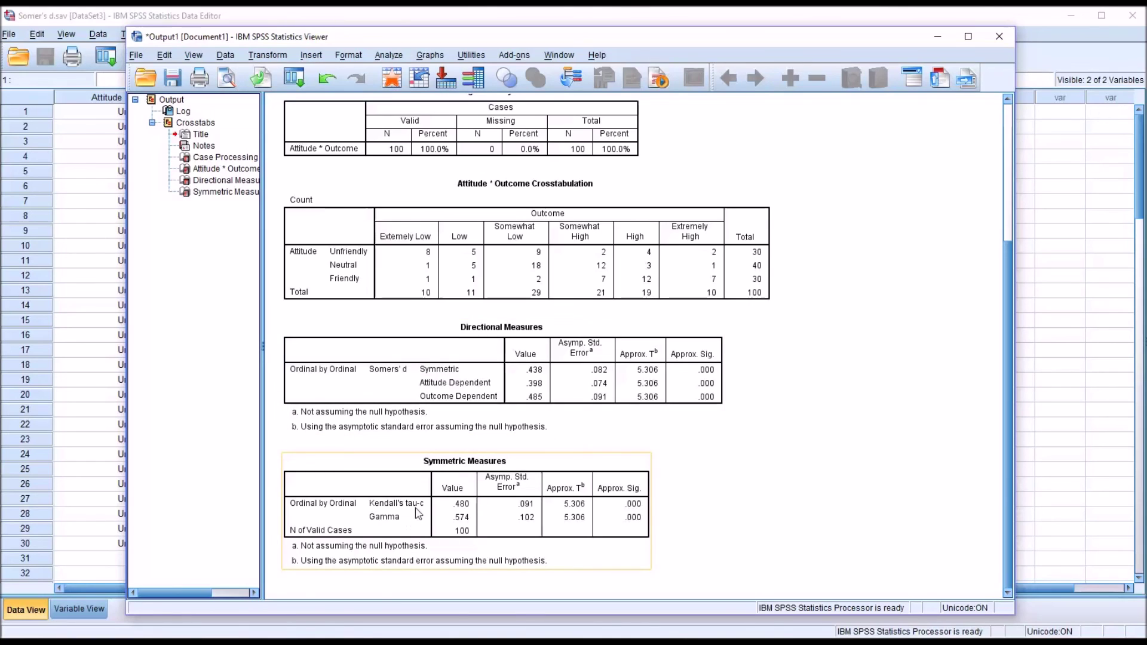